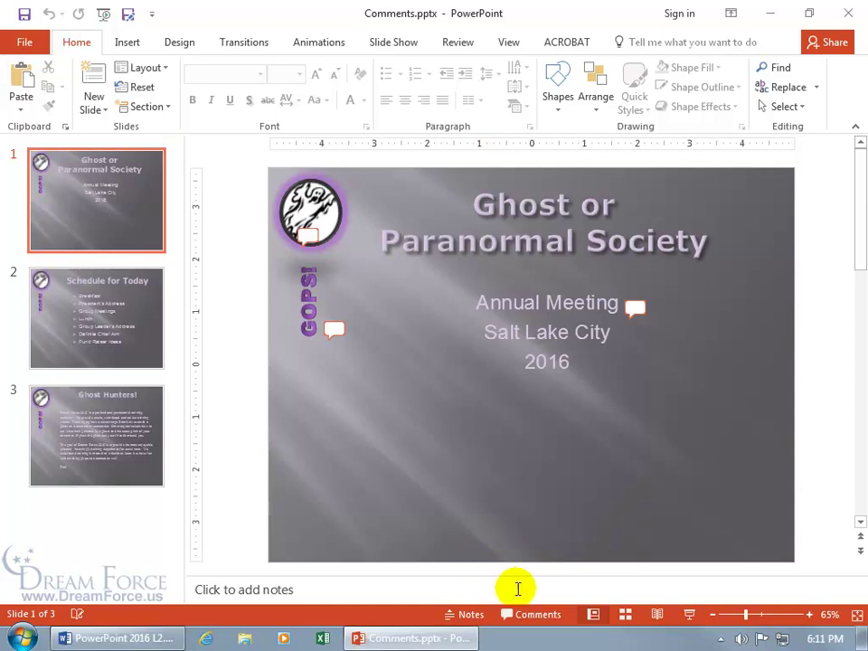
Check that the Comments option is turned on in the status bar customization.
right_click(392, 618)
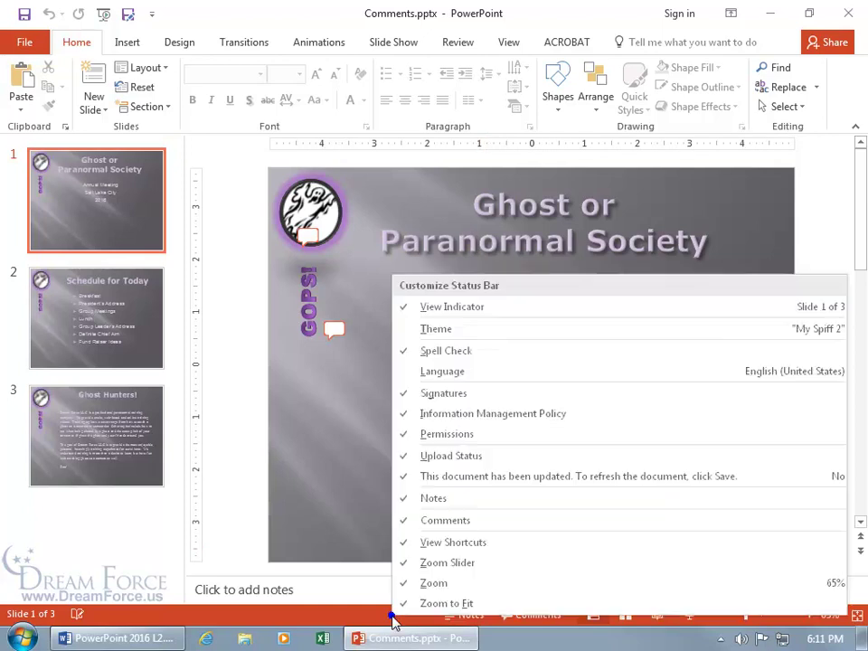
click(434, 521)
click(325, 520)
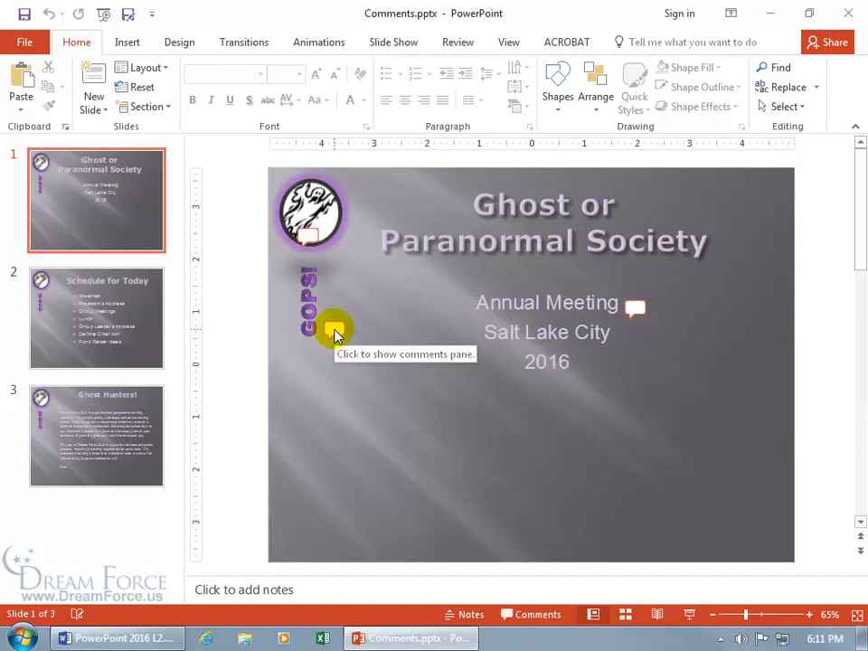
Open the comments pane from the marker beside the GOPS! text and review each comment on slide 1 in turn.
click(335, 336)
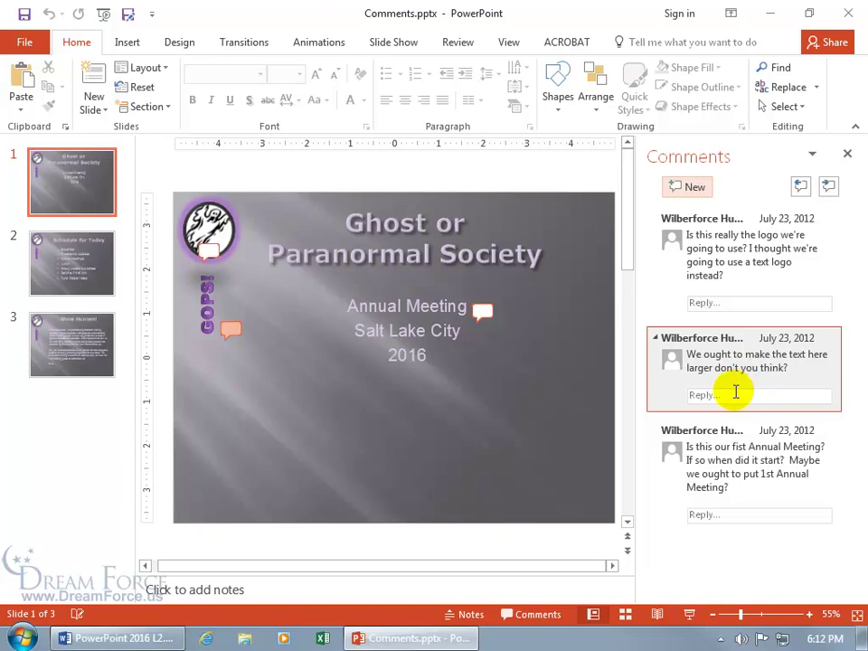
mouse_move(730, 367)
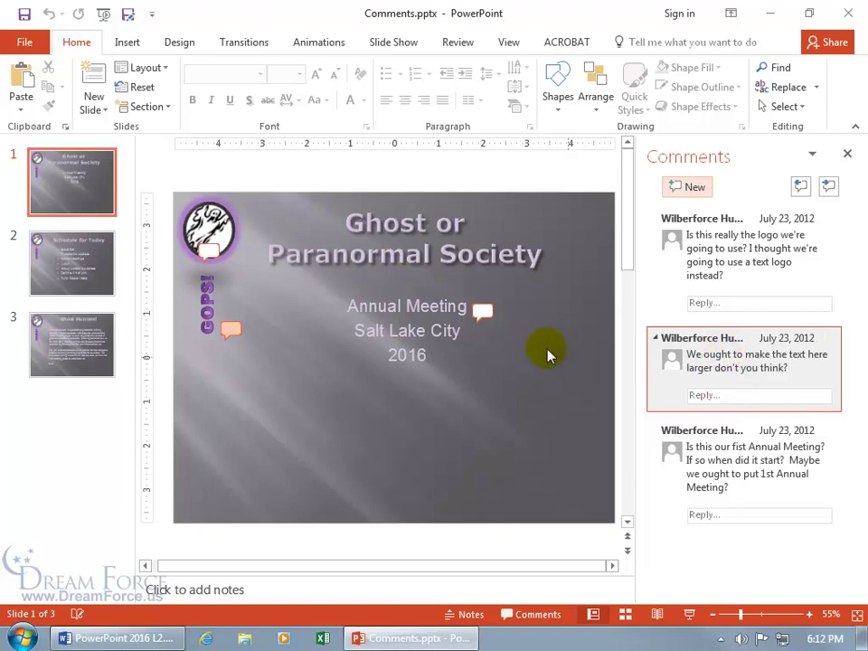
click(210, 257)
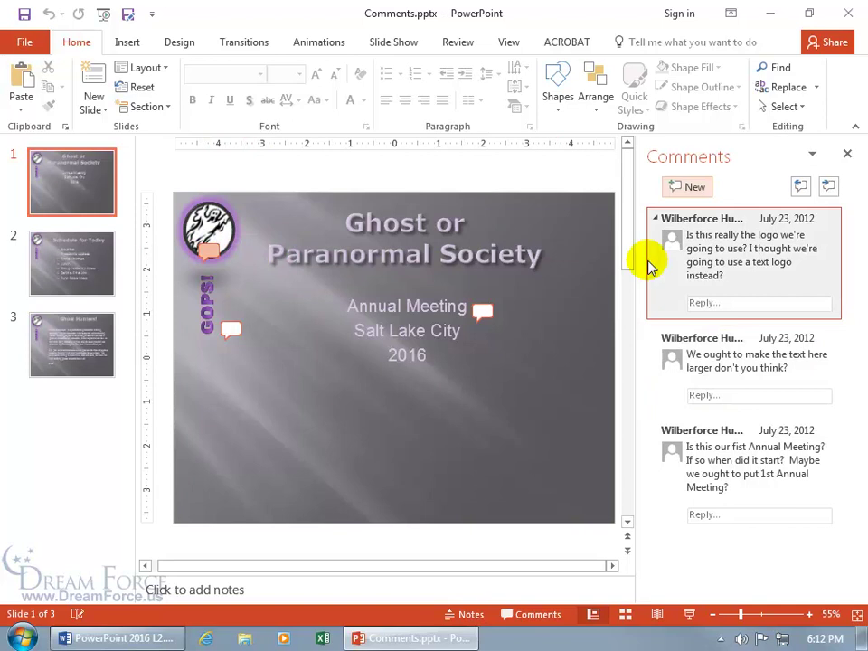
mouse_move(668, 252)
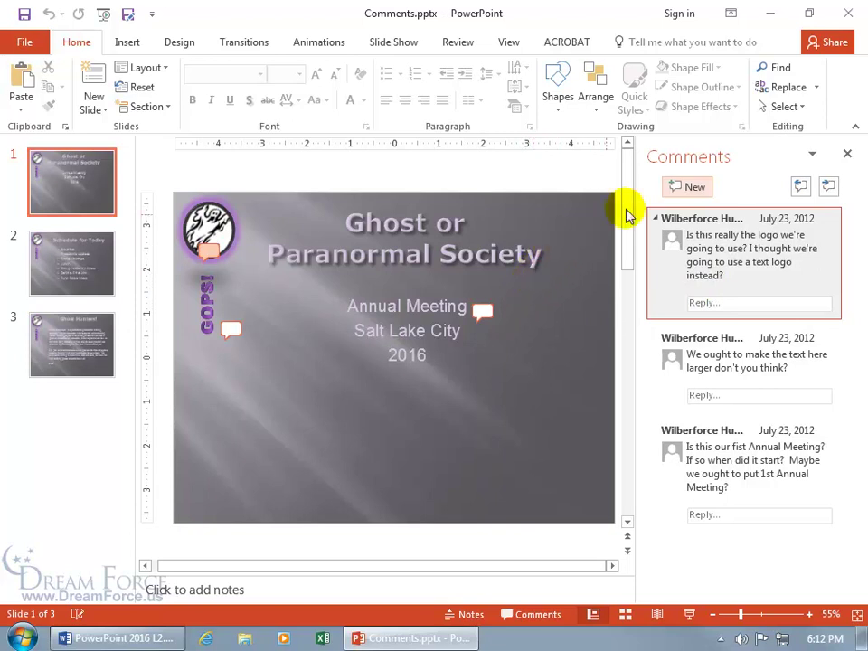
click(828, 187)
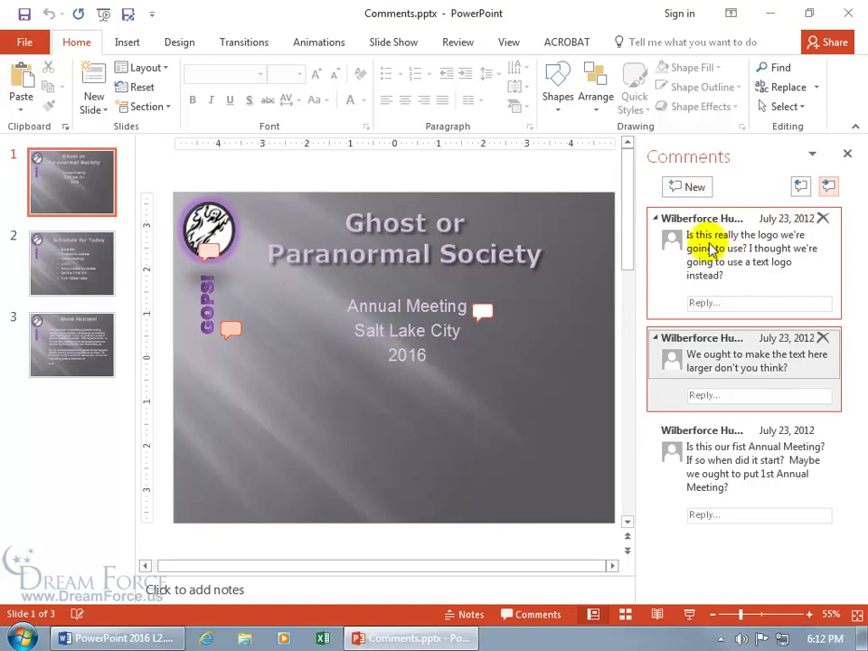
click(828, 186)
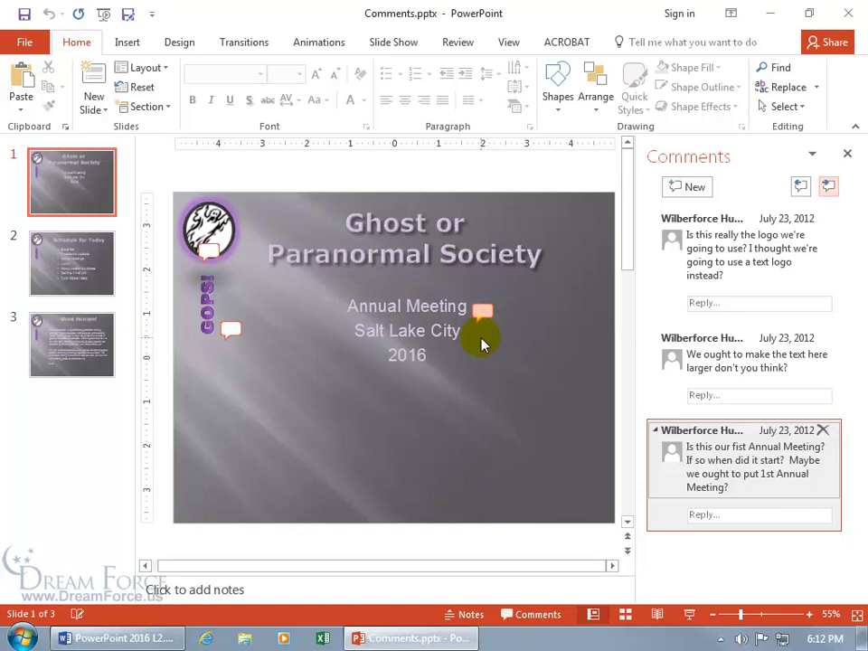
Correct "fist" to "first" in the comment about the Annual Meeting.
click(742, 447)
click(744, 449)
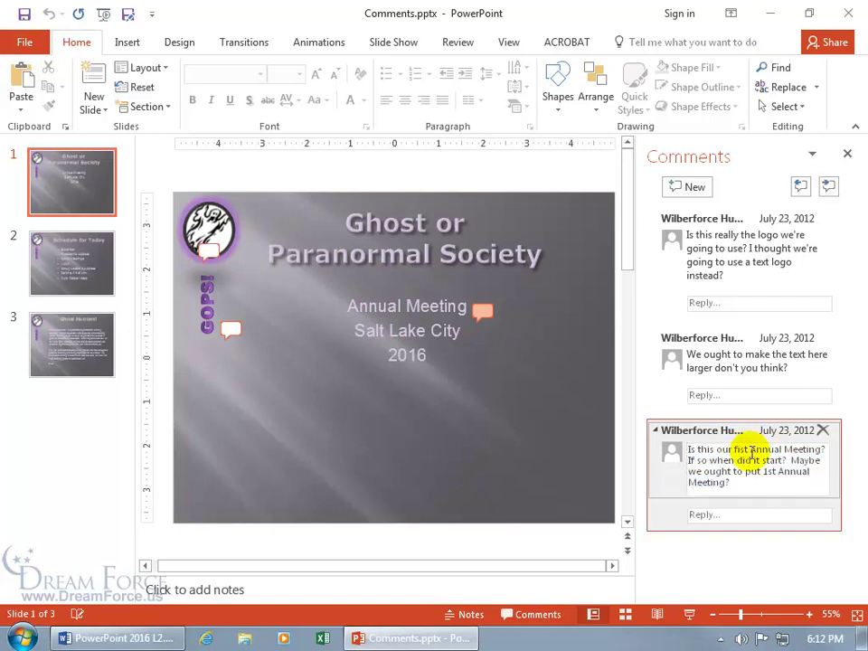
click(740, 449)
text(r)
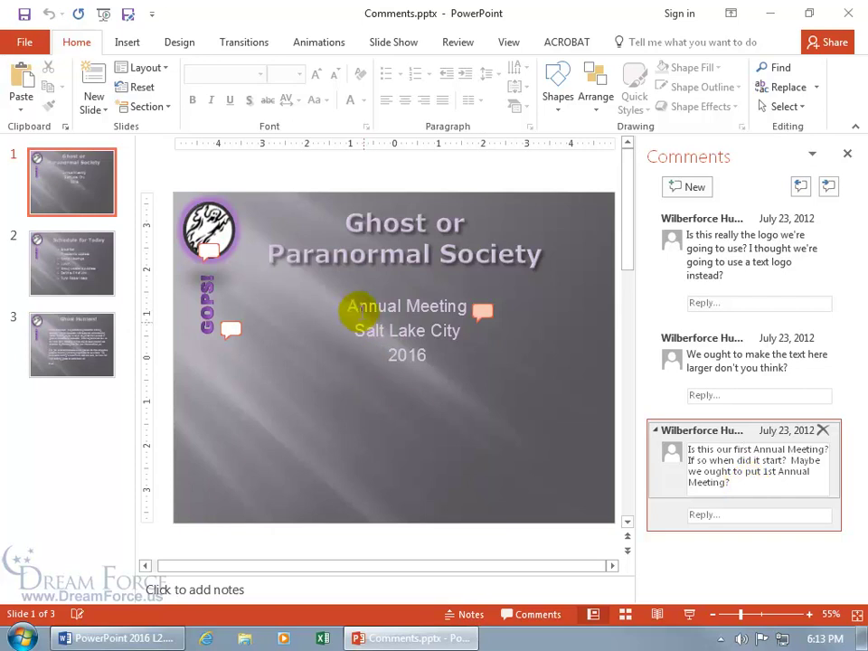
Insert "1st" before "Annual Meeting" in the subtitle text of slide 1.
click(351, 307)
text(1st)
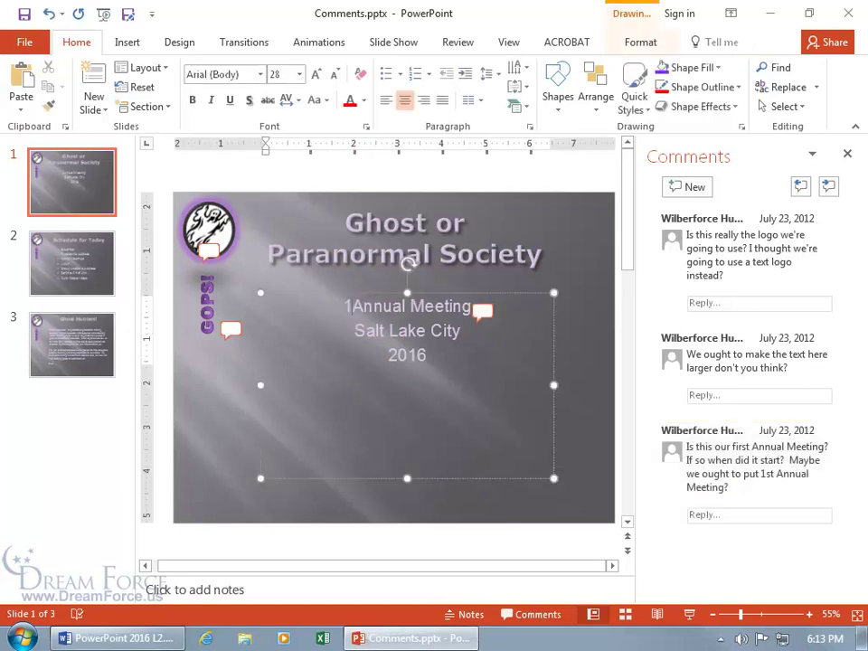
Reply "Yes, I agree" to the comment about the Annual Meeting.
click(666, 519)
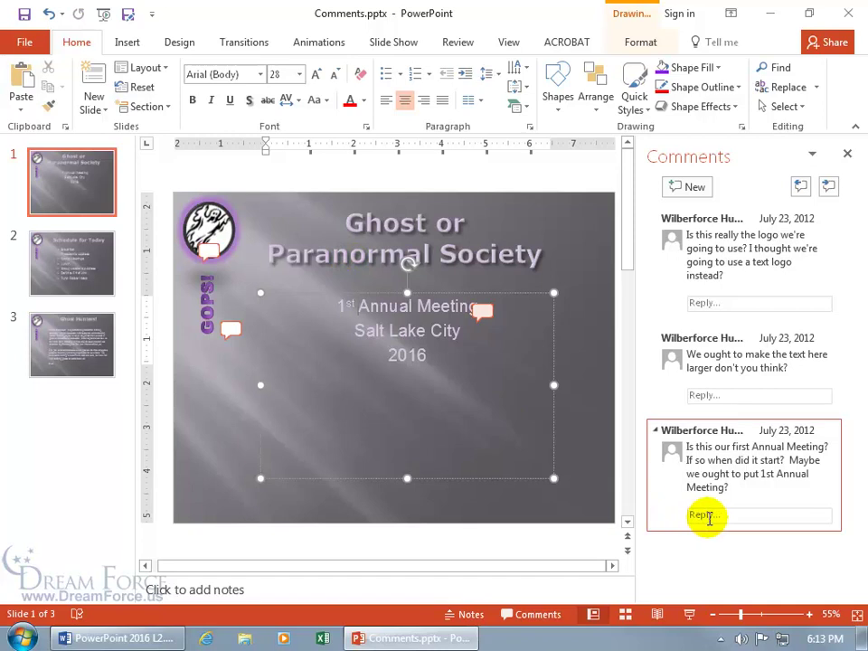
click(710, 517)
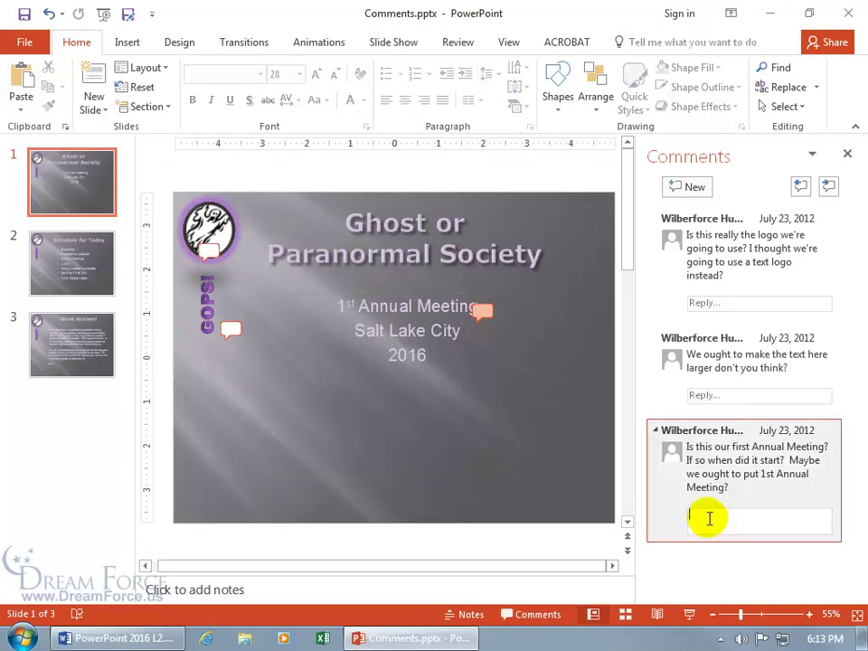
text(Yes, I agree)
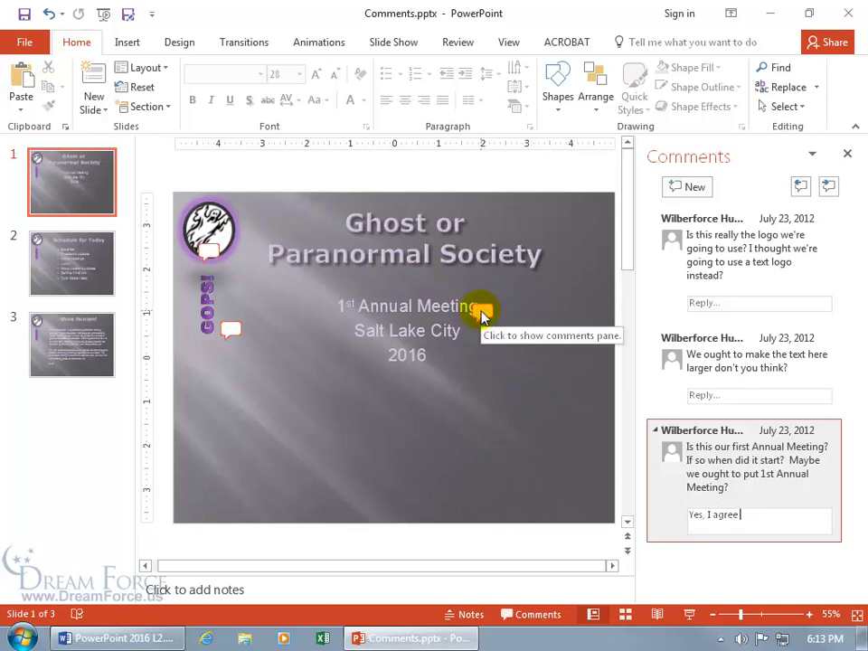
click(503, 393)
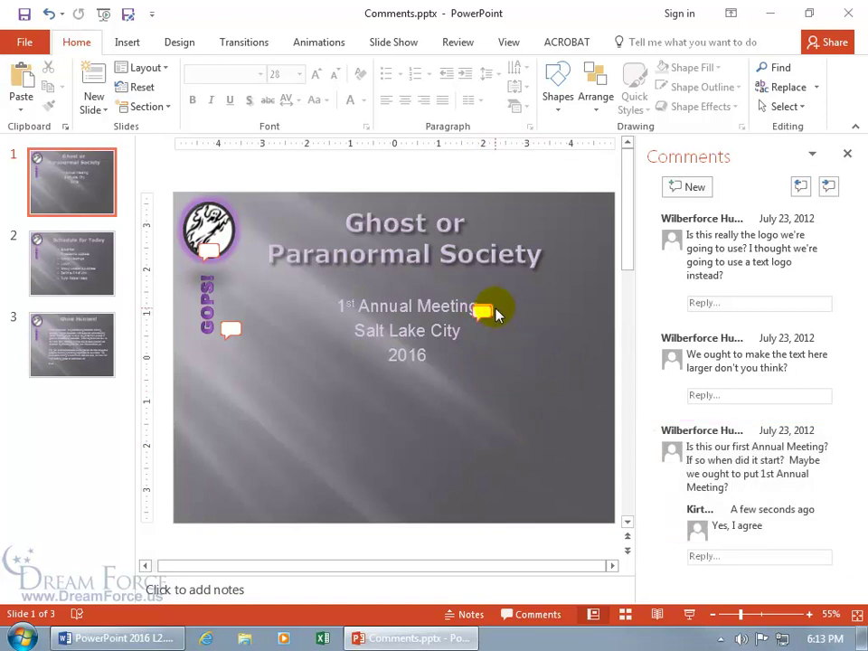
Delete the reply to the Annual Meeting comment and the comment itself.
click(492, 312)
click(534, 421)
click(700, 556)
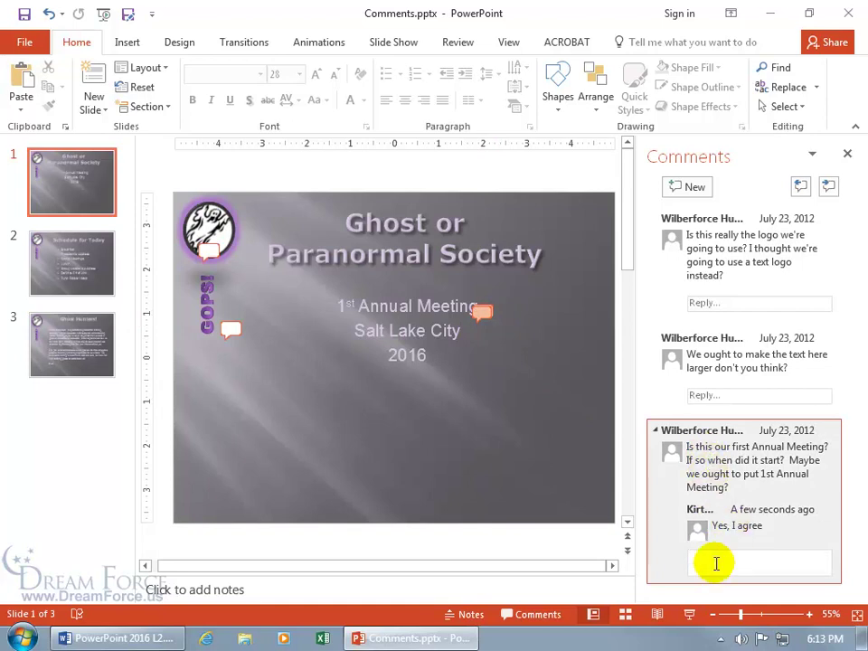
click(821, 509)
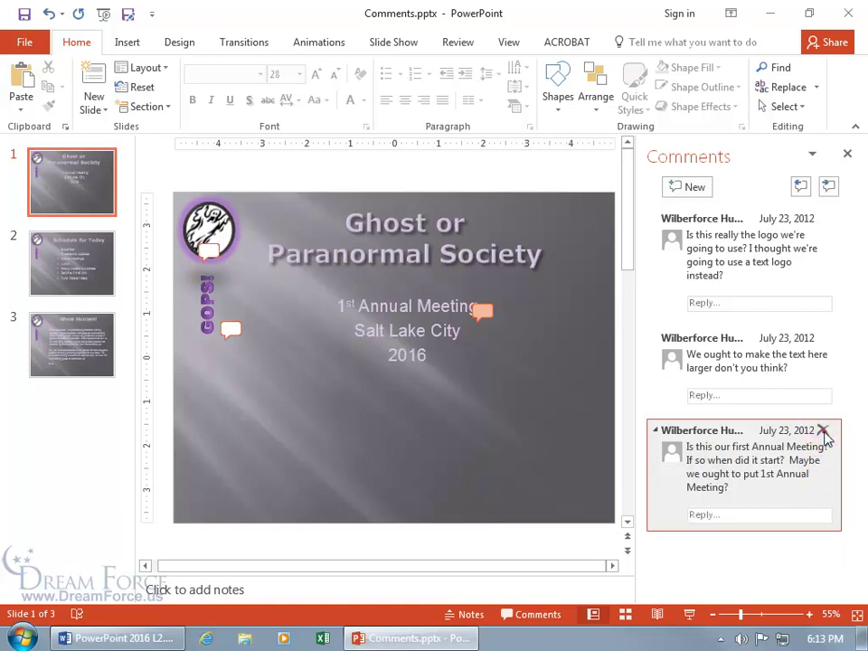
click(822, 431)
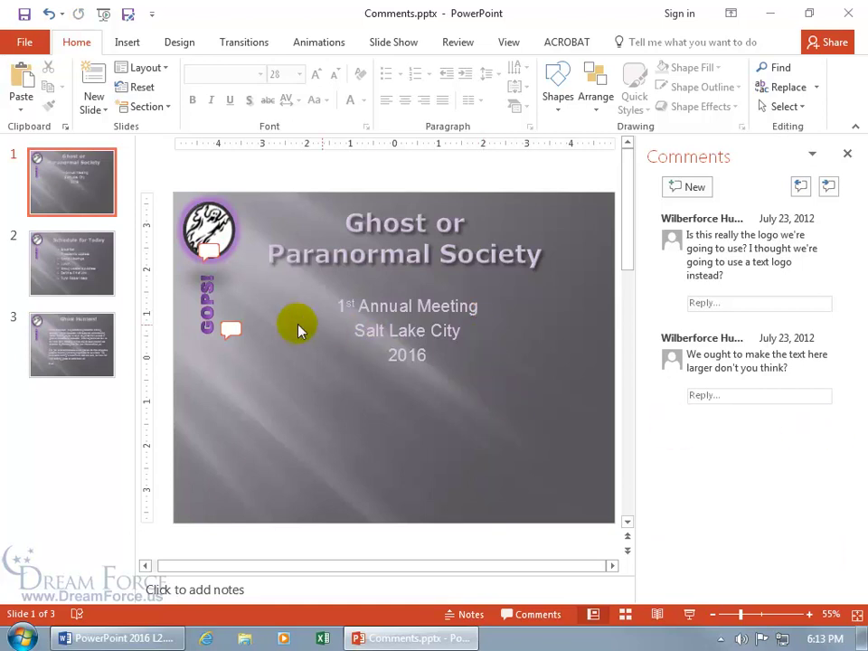
Copy the text of the comment attached beside the GOPS! text.
click(232, 331)
right_click(231, 332)
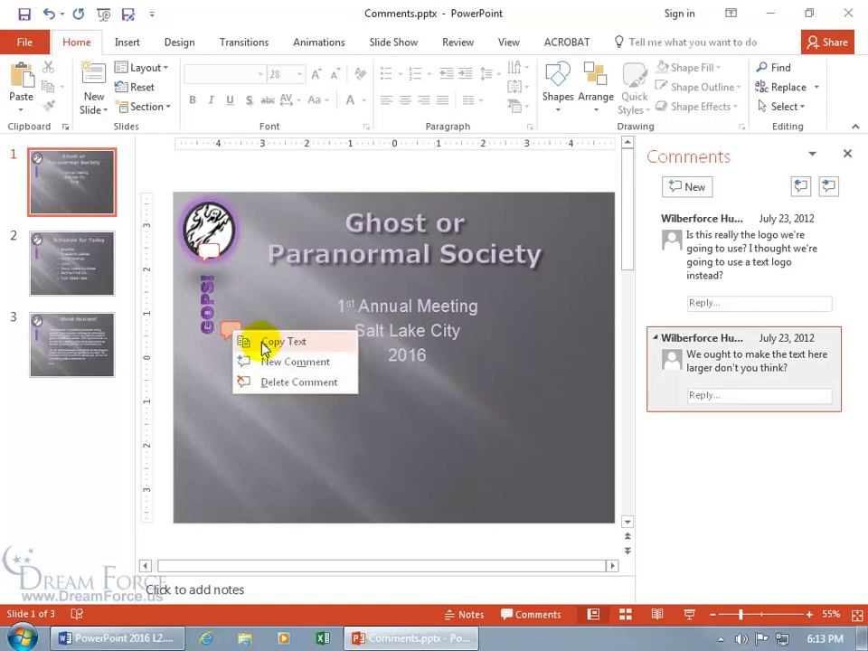
click(263, 344)
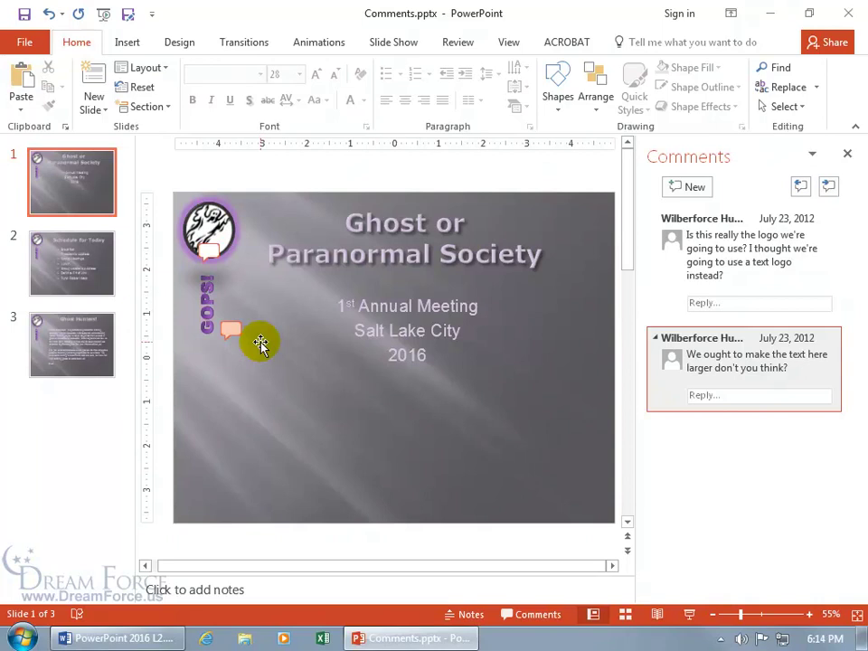
Add a new comment, place its marker beside "1st Annual Meeting" and paste the copied text into it.
right_click(233, 331)
click(250, 356)
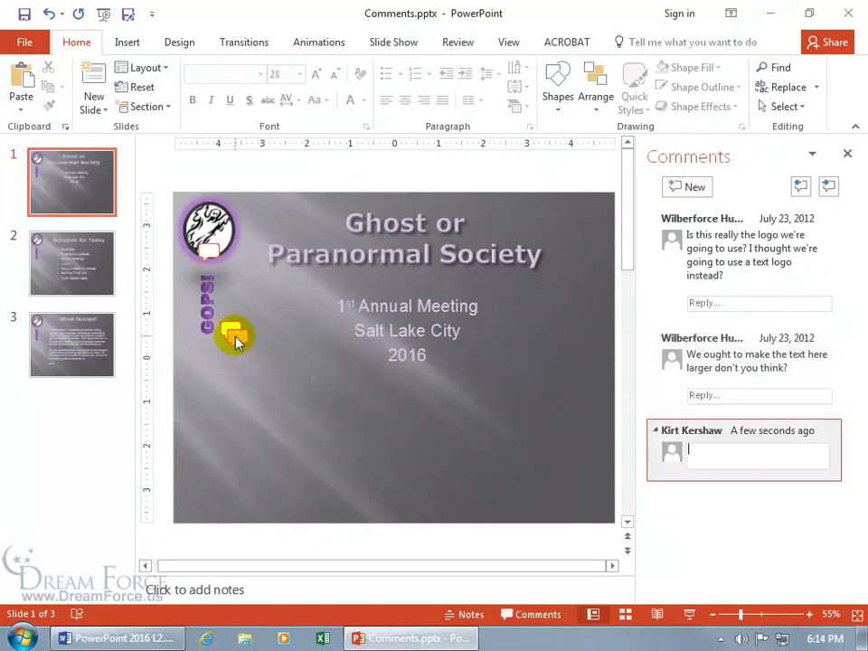
mouse_move(234, 339)
mouse_down()
mouse_move(354, 369)
mouse_move(471, 354)
mouse_move(498, 315)
mouse_move(498, 293)
mouse_move(486, 286)
mouse_move(491, 308)
mouse_up()
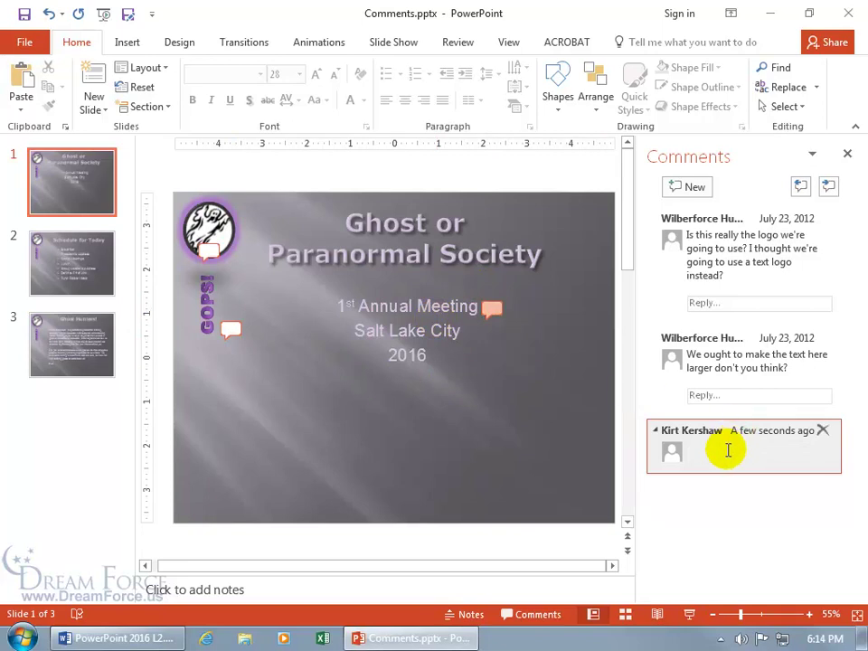
click(700, 449)
right_click(717, 452)
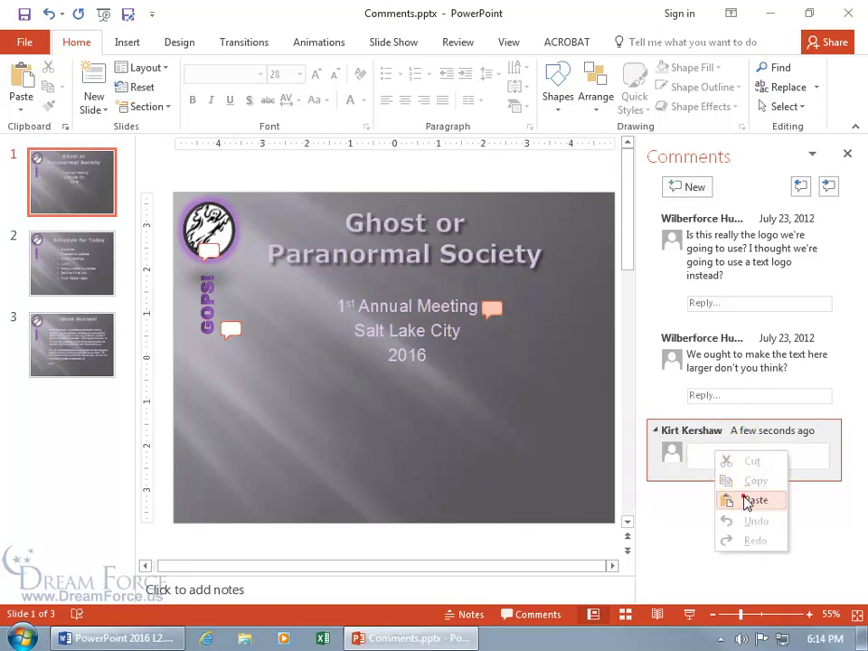
click(751, 500)
click(231, 331)
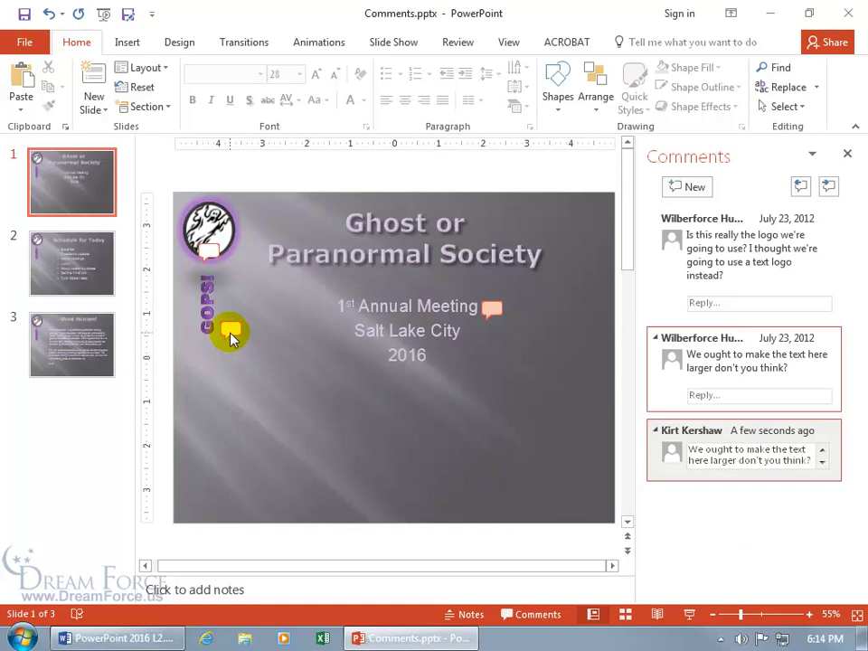
click(586, 459)
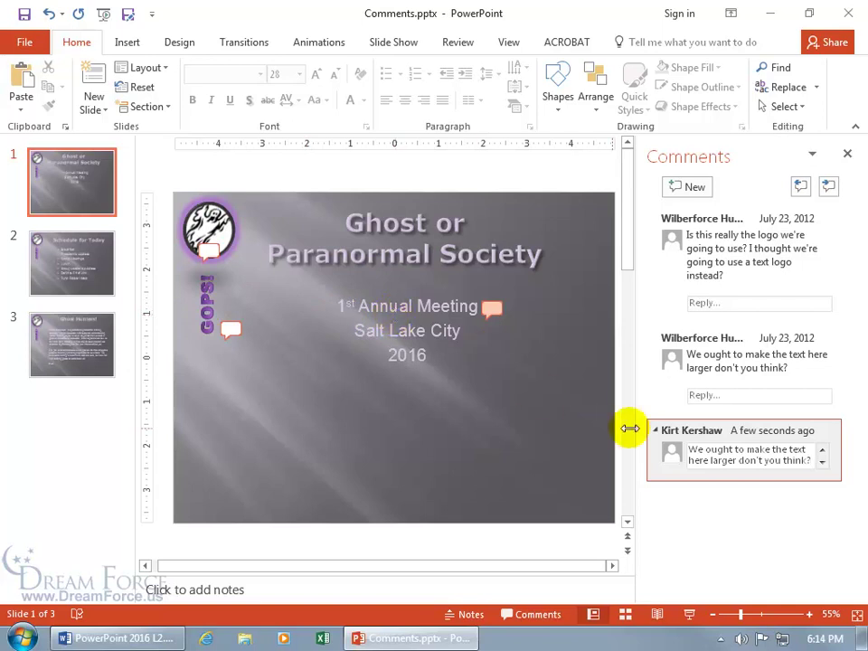
Delete the comment containing the pasted text.
mouse_move(668, 434)
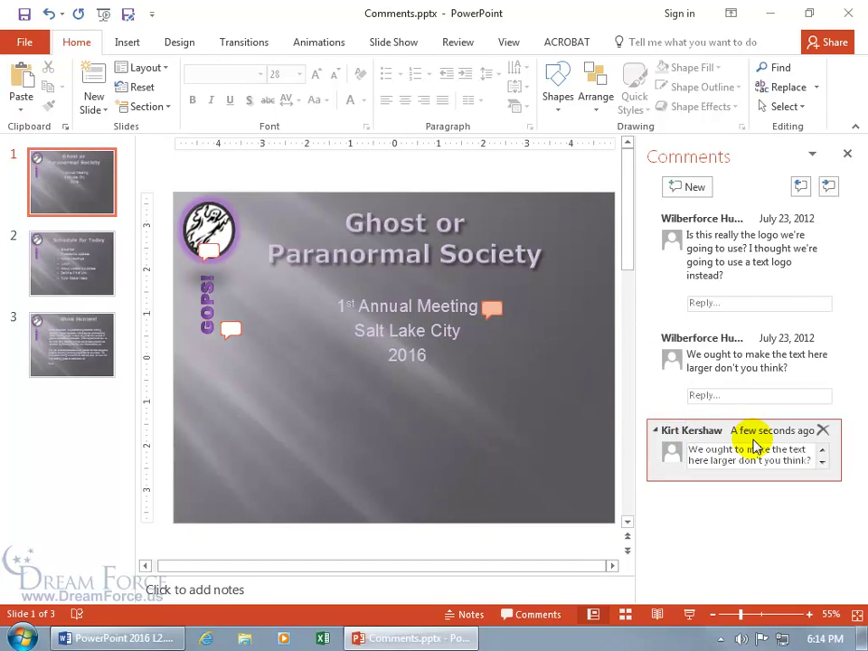
click(822, 431)
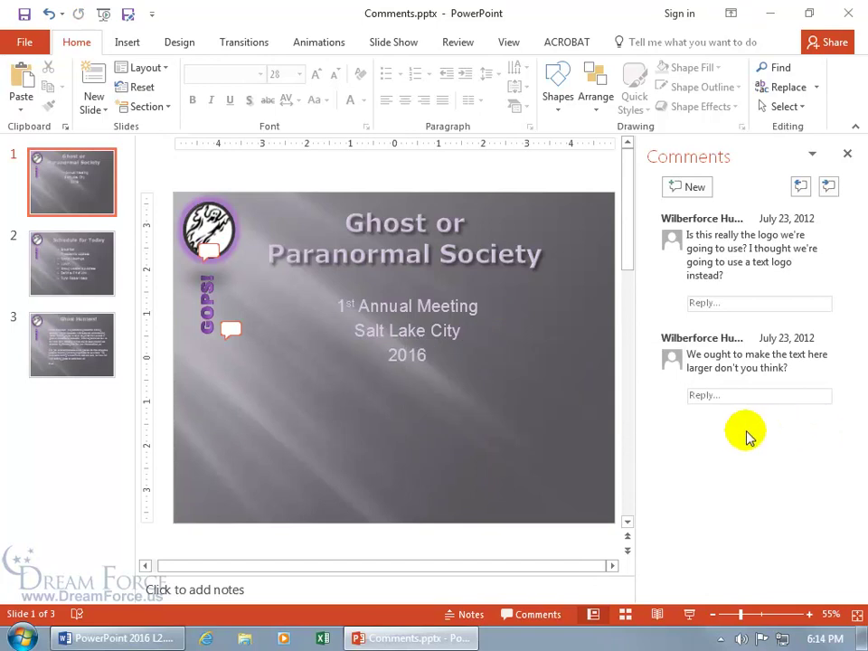
Add a new comment reading "Get rid of 1st, is that okay?" with its marker beside "1st Annual Meeting".
click(688, 187)
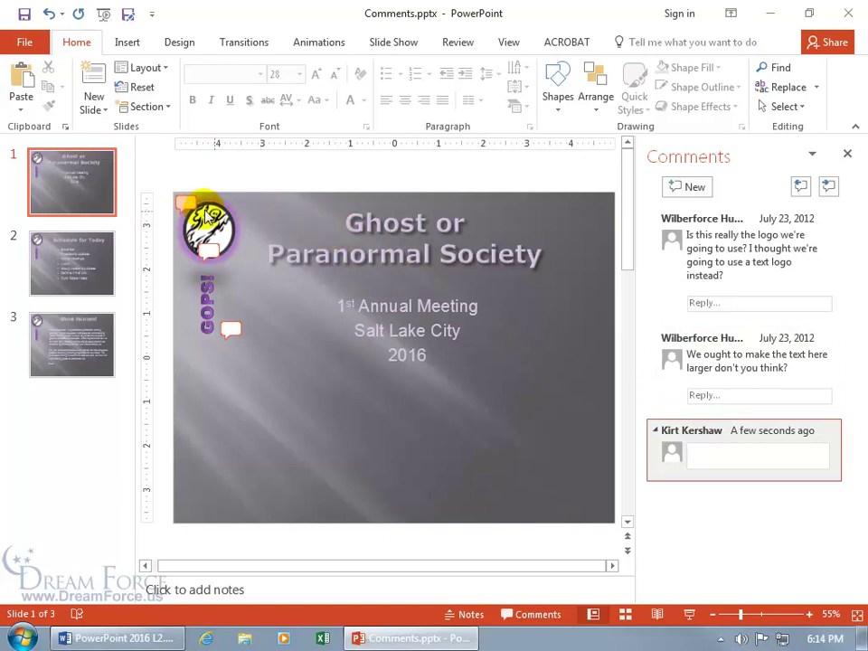
mouse_move(187, 203)
mouse_down()
mouse_move(340, 274)
mouse_move(446, 303)
mouse_move(518, 291)
mouse_move(498, 297)
mouse_move(486, 289)
mouse_up()
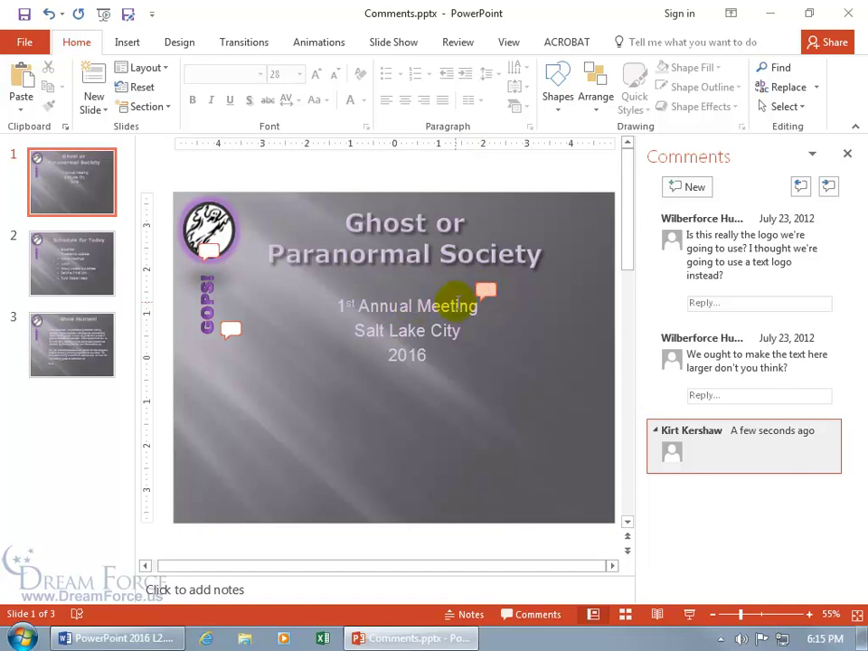
drag(488, 297, 494, 310)
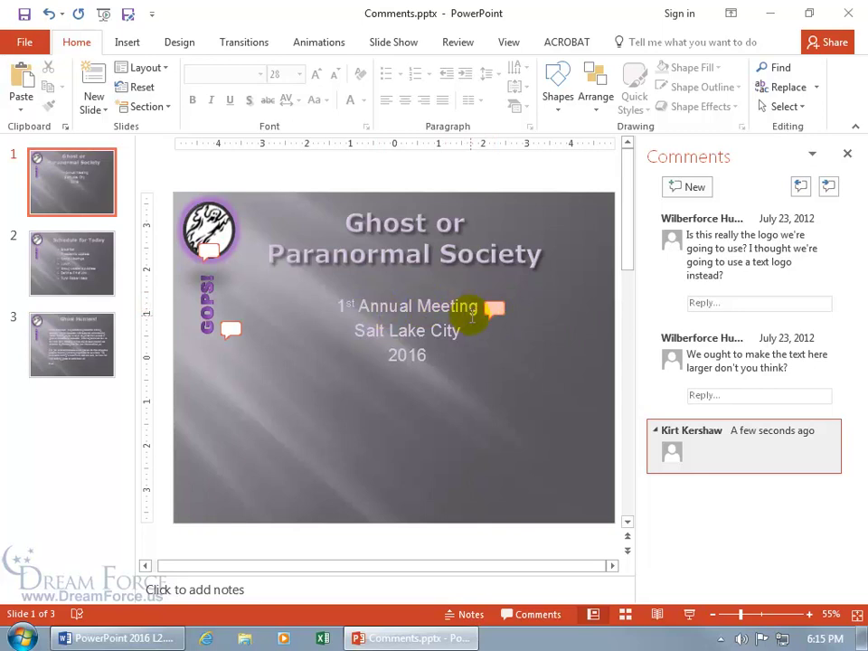
click(708, 453)
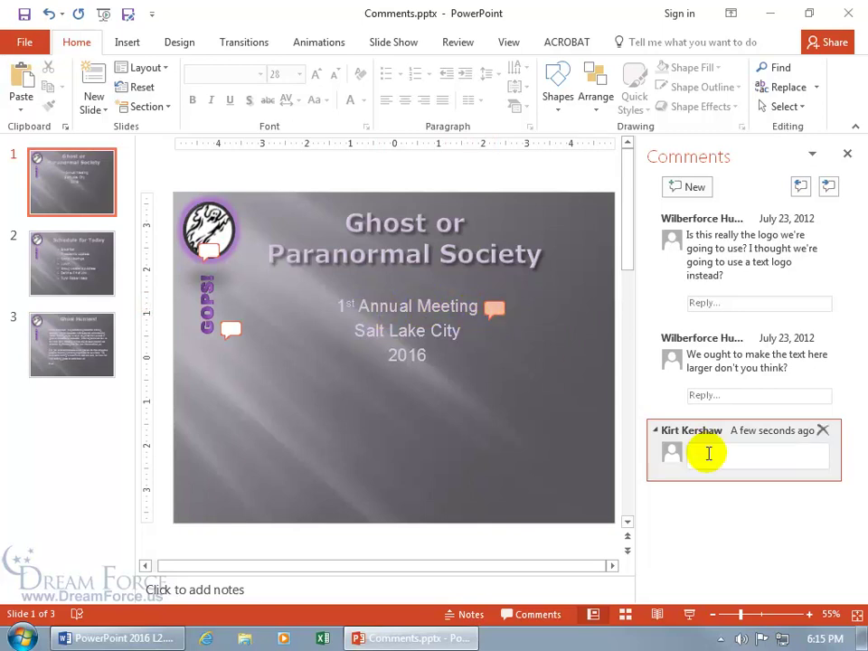
text(Get rid of 1st, is that okay?)
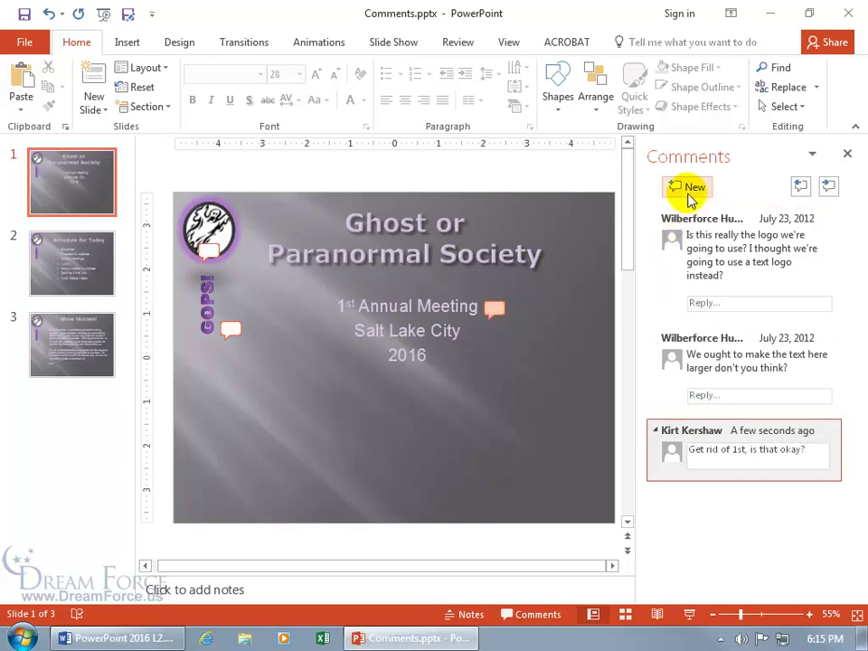
Go to the previous comment, return to the newest one and show the comment reviewing commands.
click(800, 186)
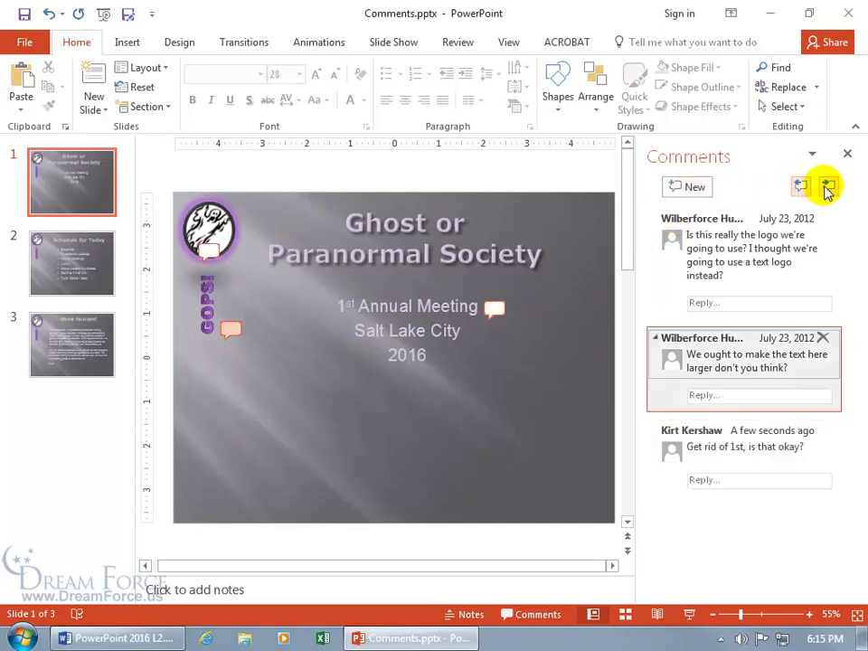
click(827, 188)
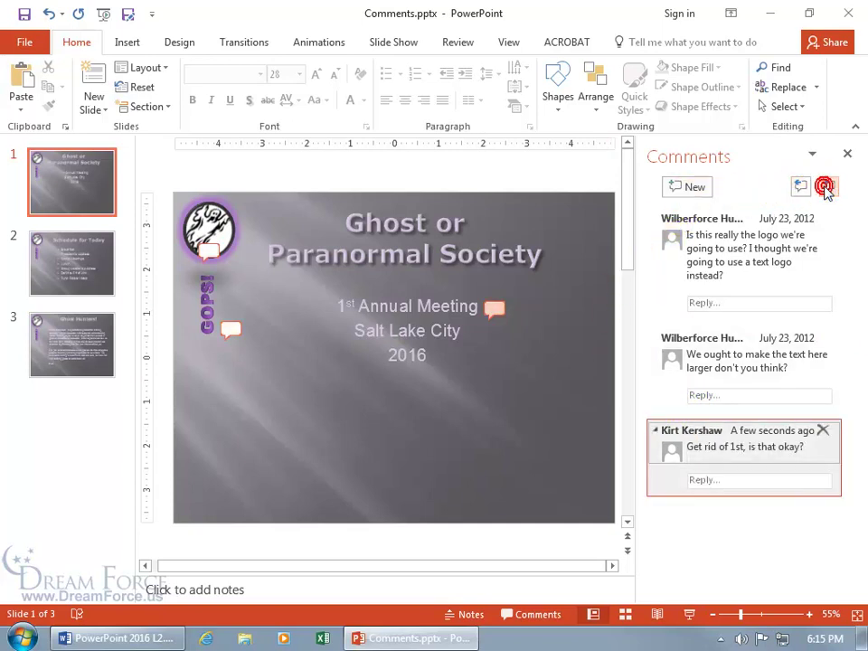
click(466, 47)
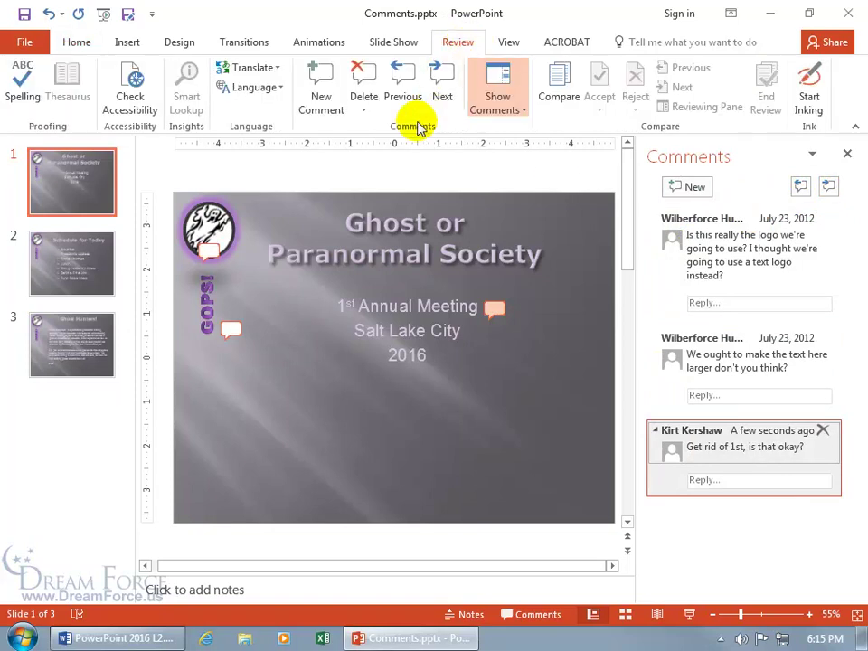
Add a comment reading "Something" to the first slide and delete it by its marker.
click(323, 110)
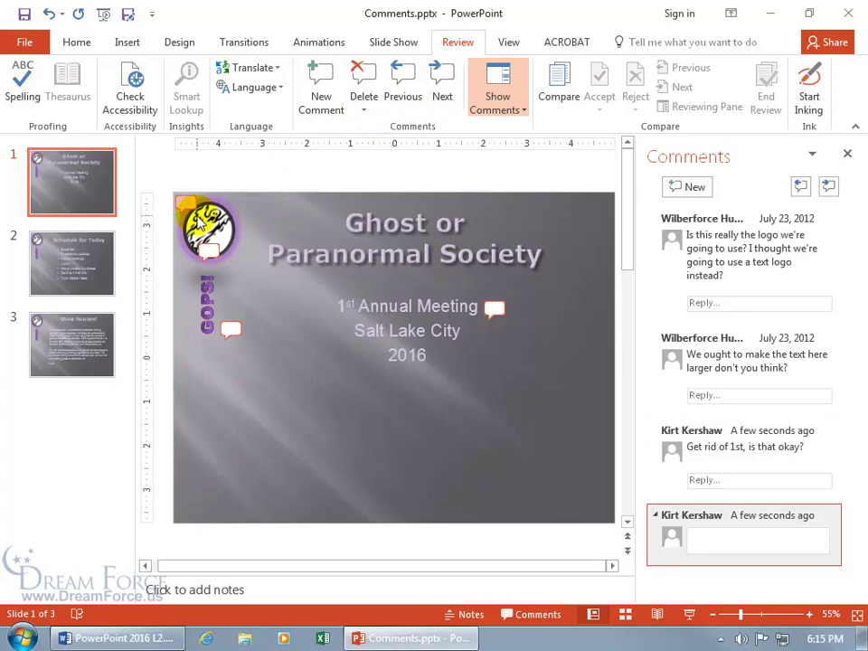
click(708, 533)
text(Something)
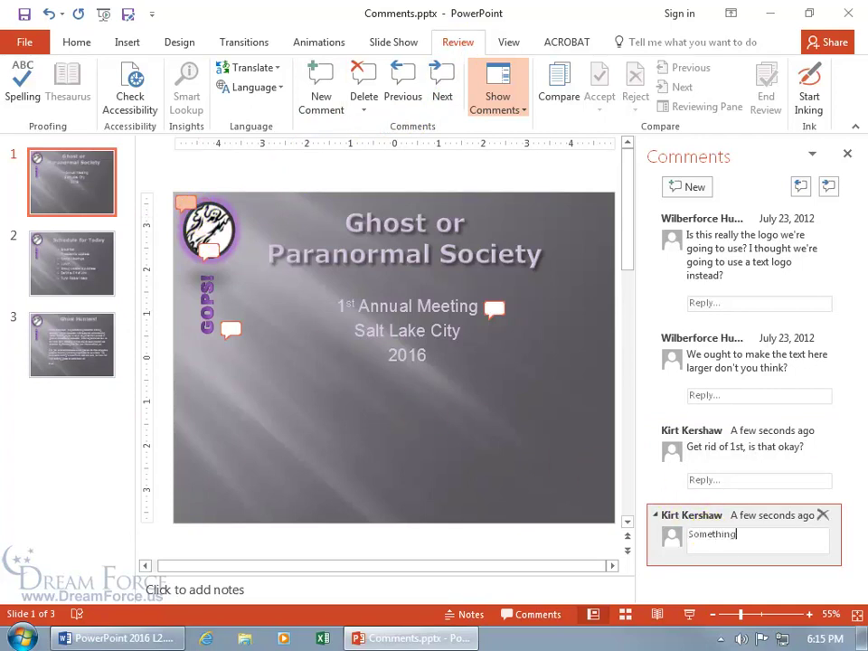
click(401, 446)
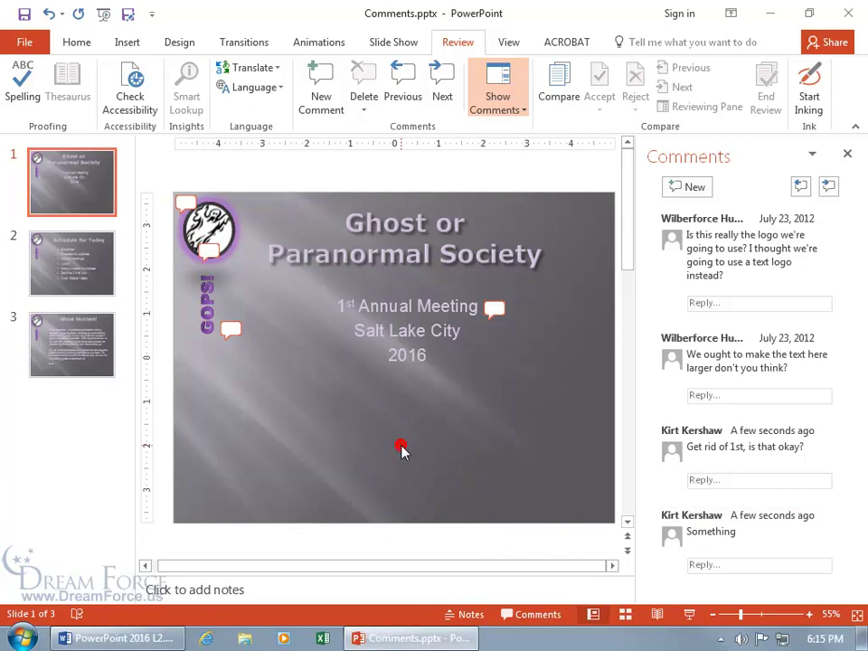
click(185, 201)
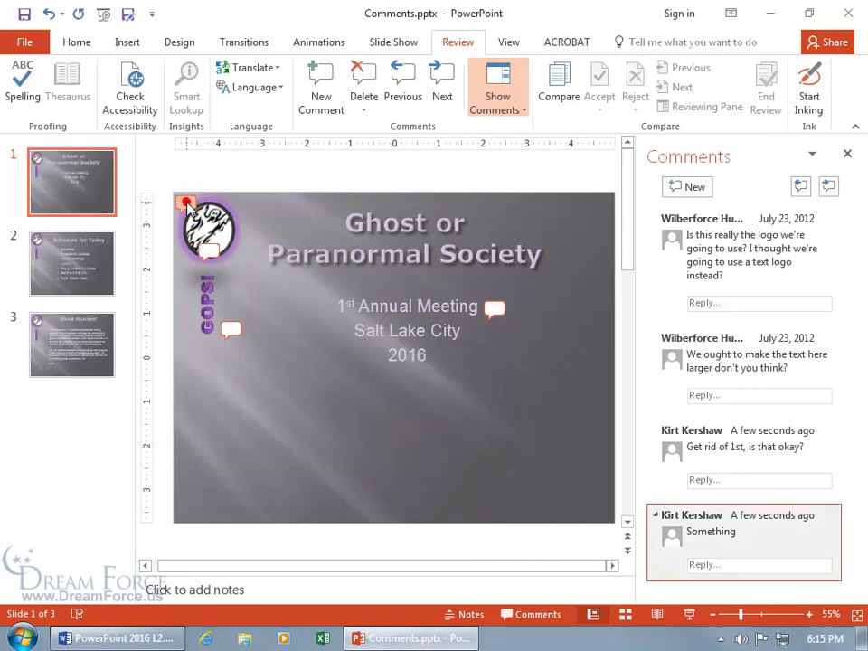
key(Delete)
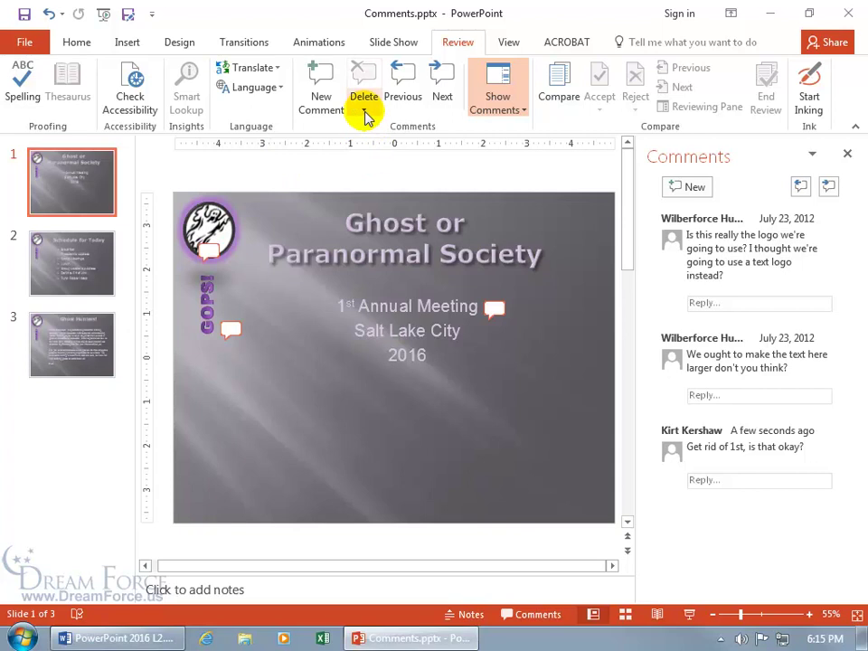
Go to the comment about the logo and look at the available options for deleting comments.
click(443, 87)
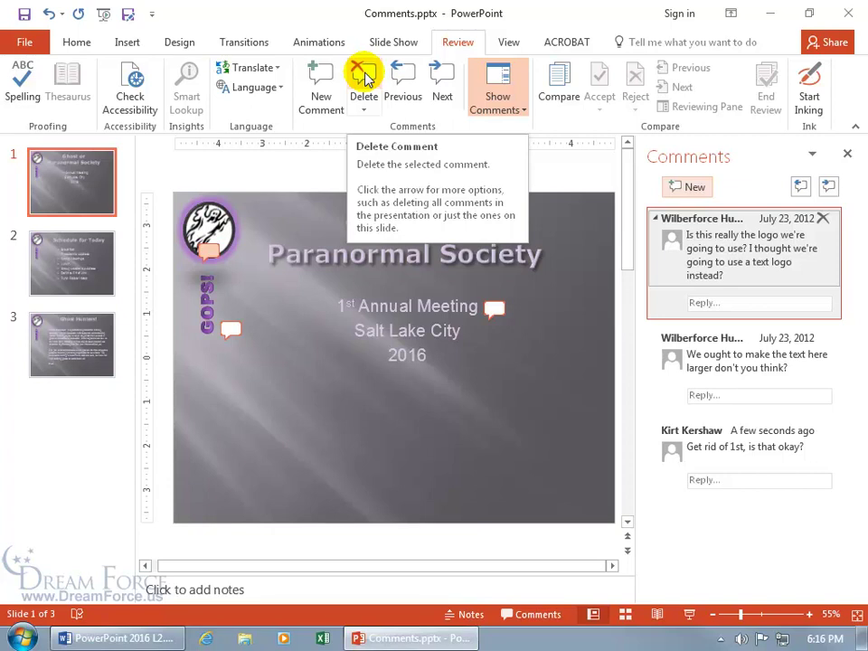
click(365, 108)
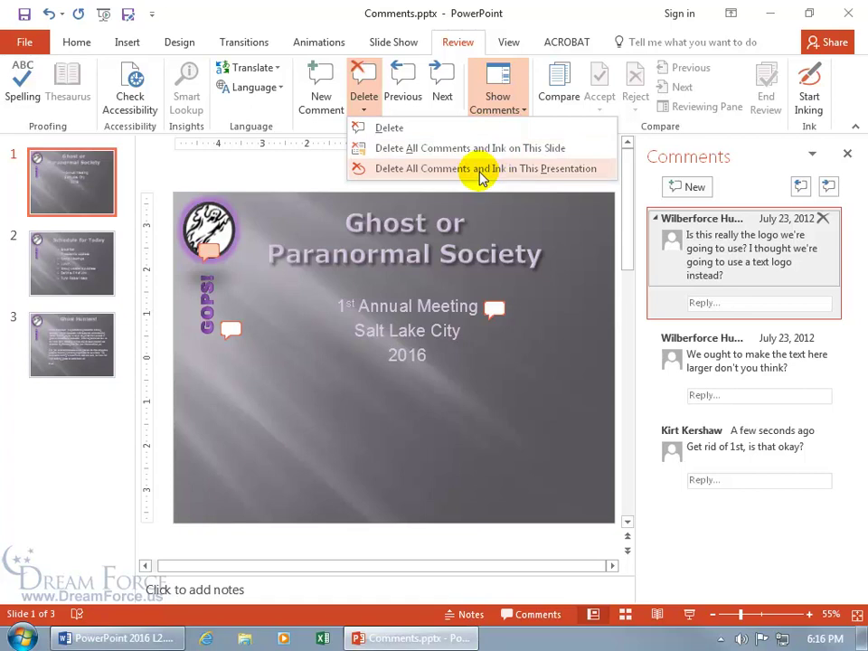
click(337, 203)
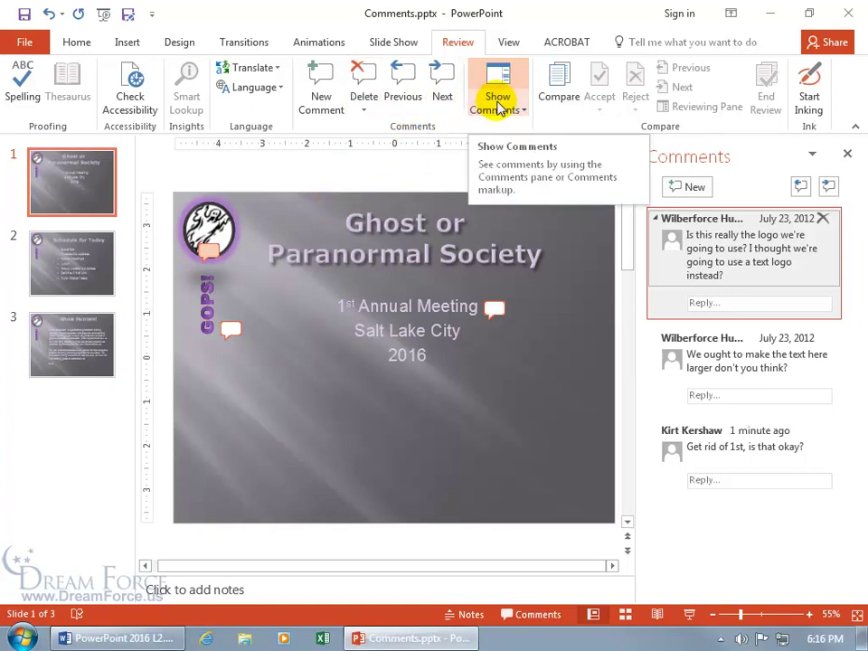
Hide and reshow the Comments pane twice, leaving it displayed.
click(505, 109)
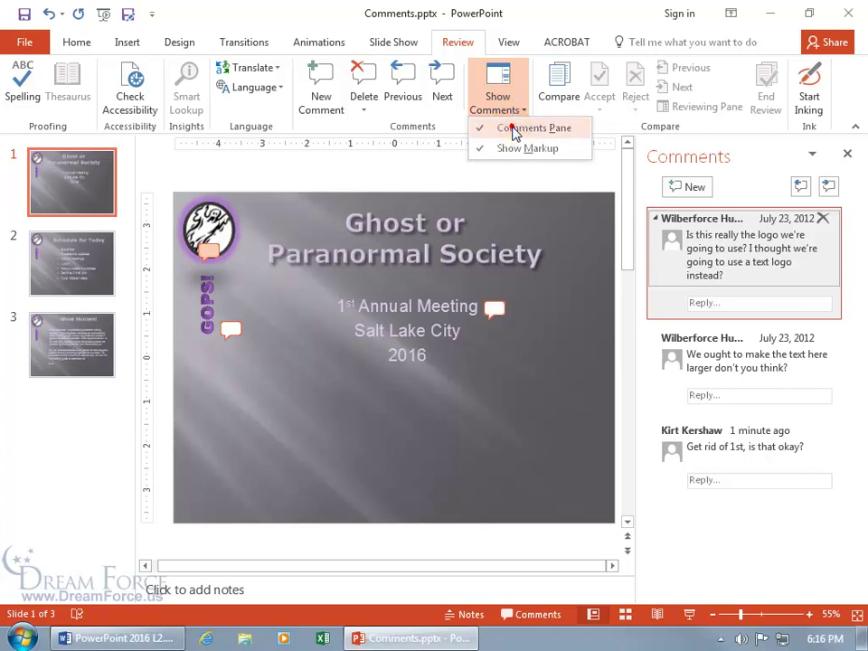
click(513, 128)
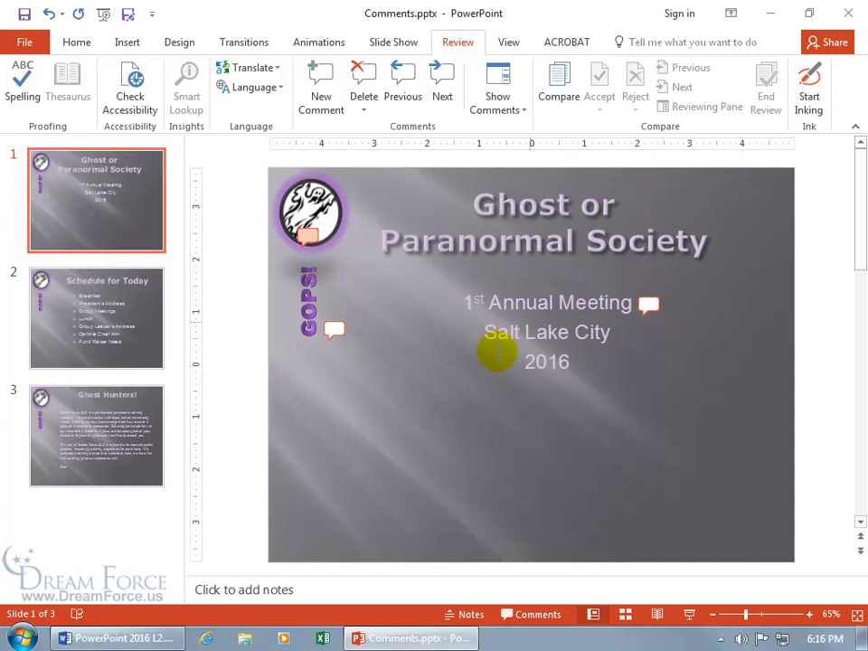
click(530, 618)
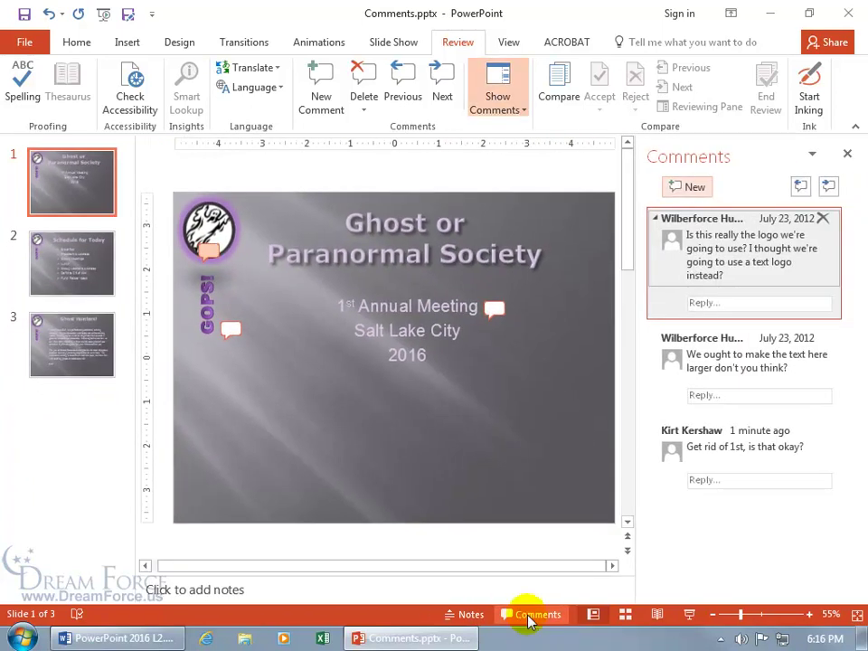
click(530, 617)
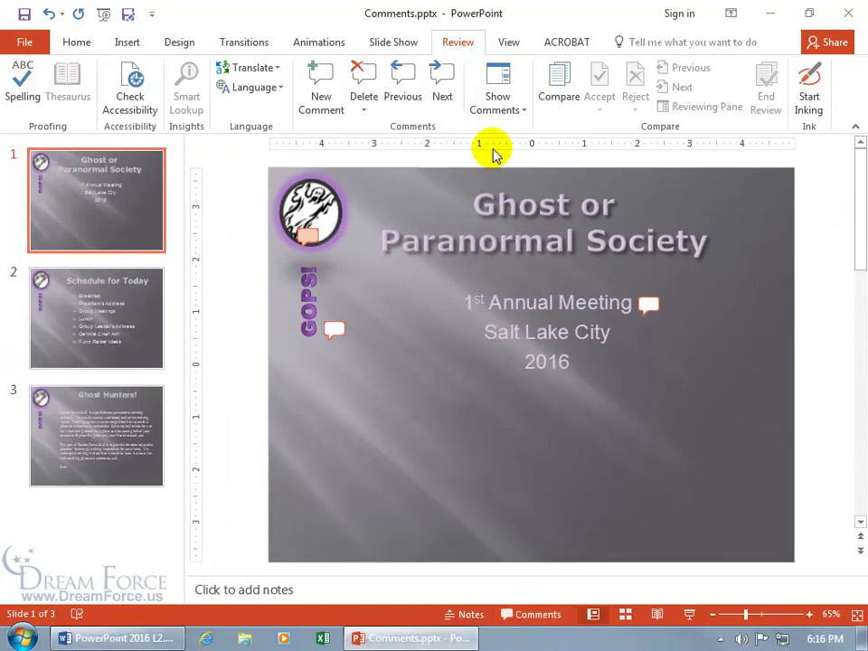
click(505, 110)
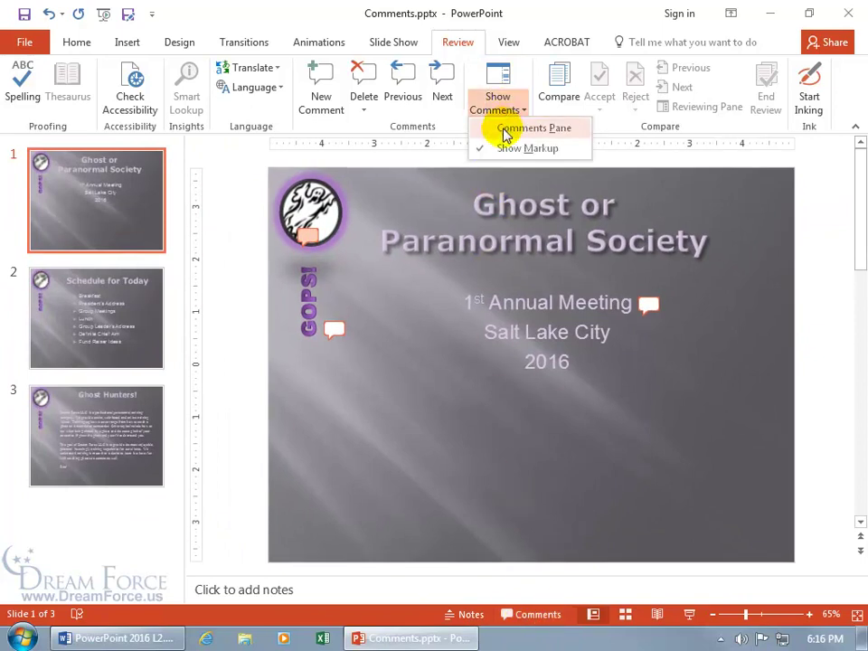
click(504, 130)
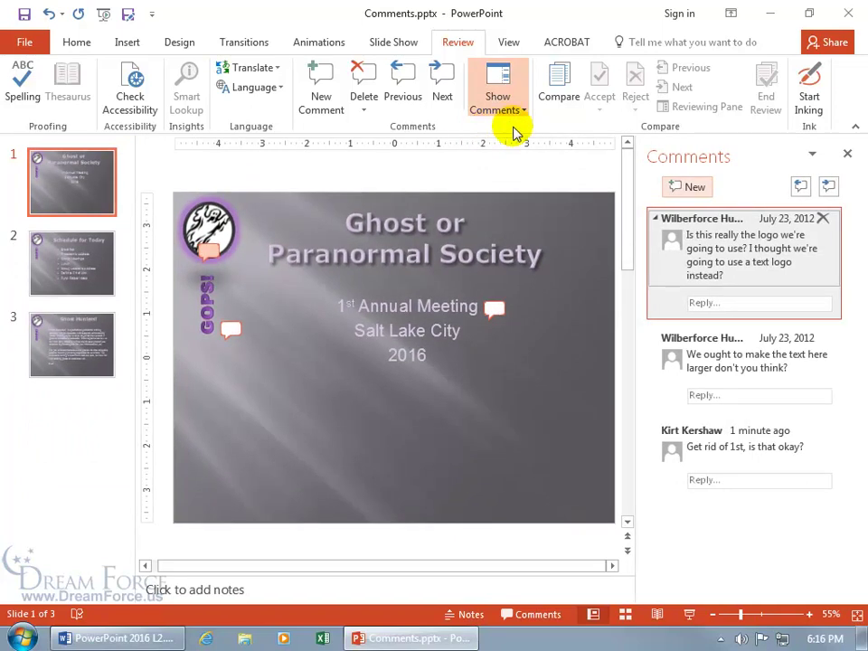
Close the Comments pane and turn off the comment markup on the slide.
click(847, 152)
click(521, 116)
click(494, 148)
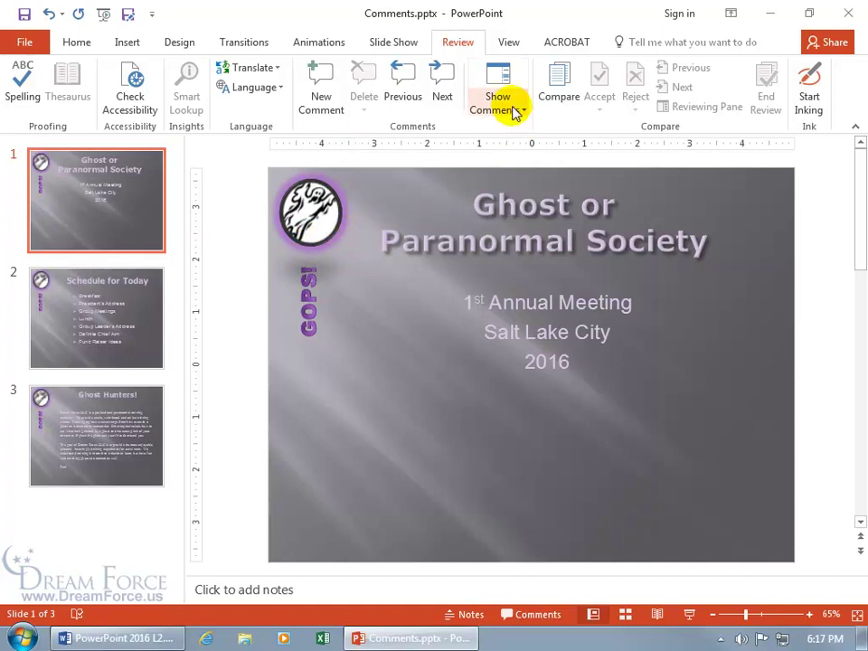
Show the comments with their markers again and close the Comments pane.
click(500, 78)
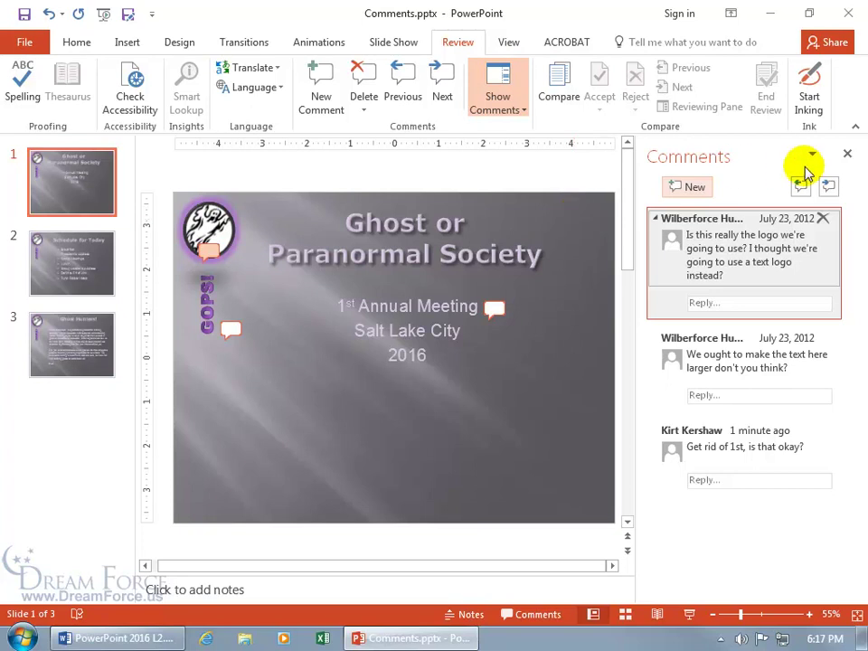
click(848, 157)
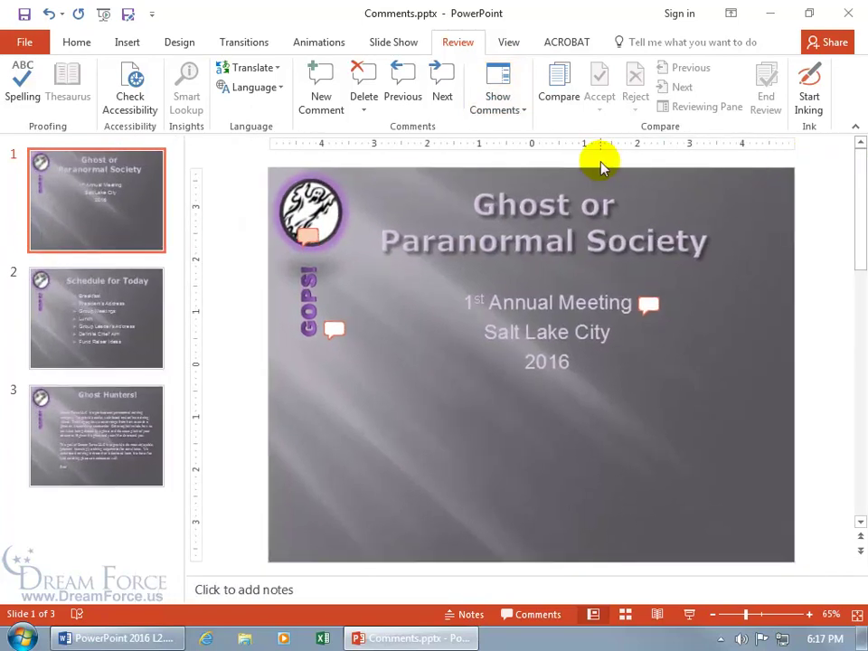
Advance to the breakfast comment on the "Schedule for Today" slide and insert "have" before "danishes".
click(443, 83)
click(447, 86)
click(446, 85)
click(446, 85)
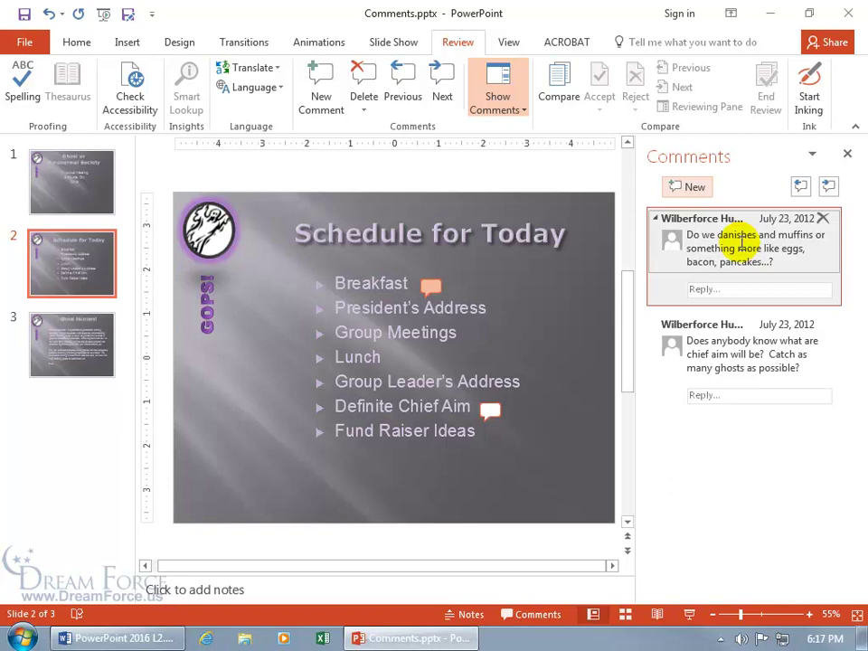
click(720, 235)
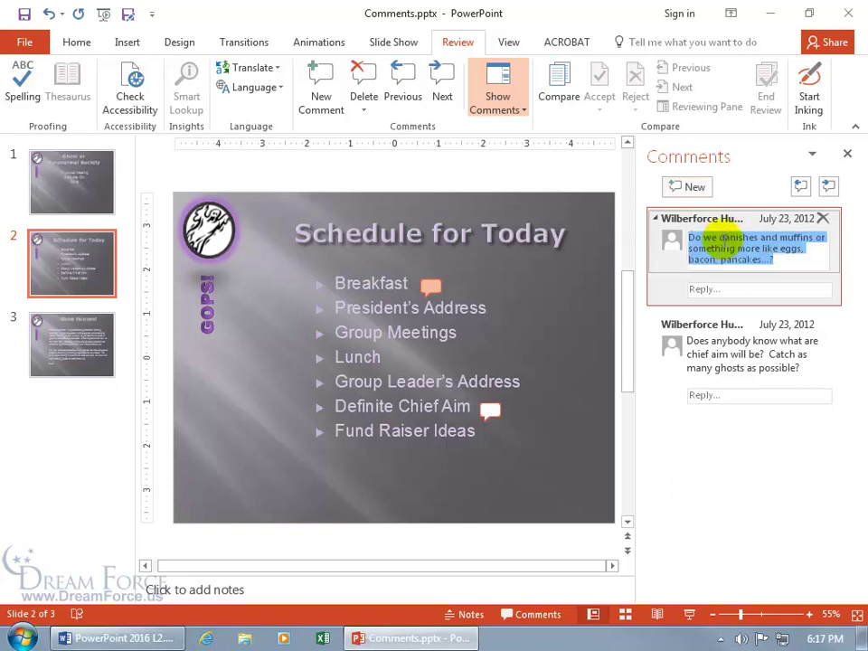
click(720, 239)
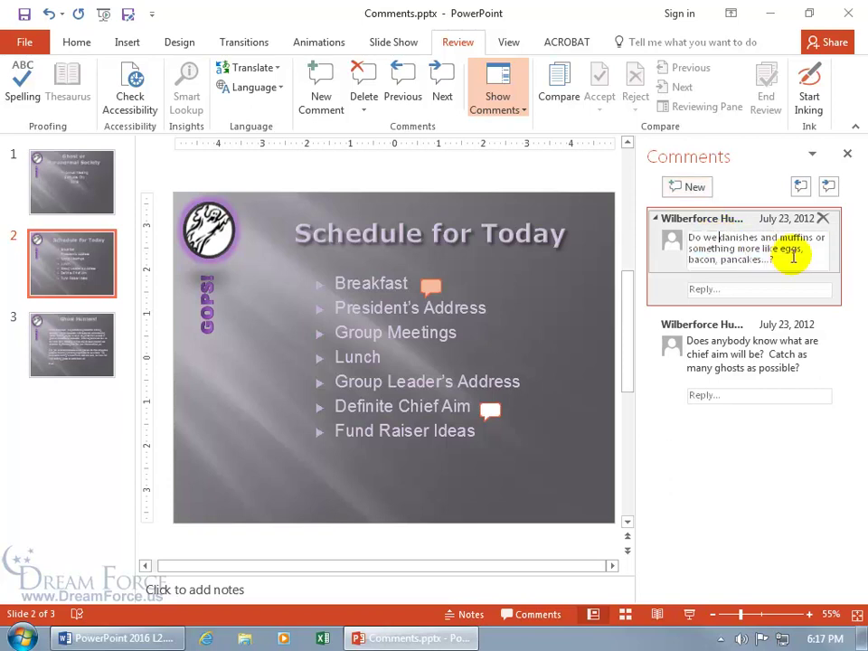
text(have)
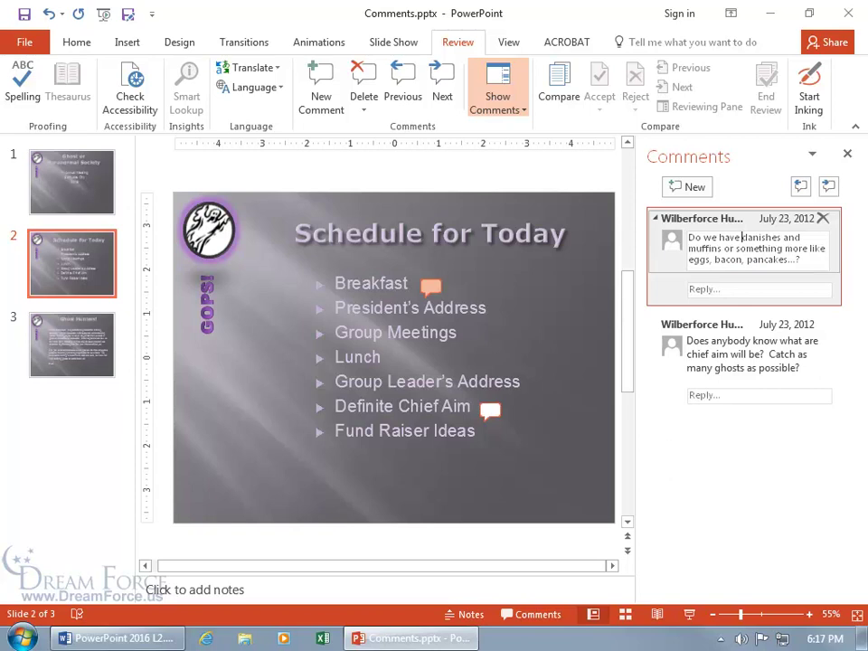
click(740, 290)
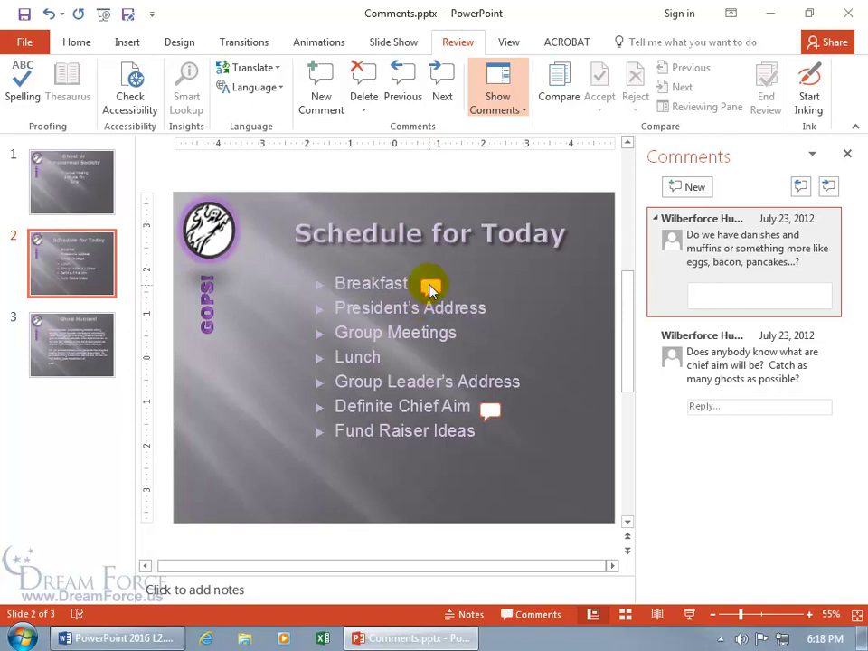
Move the breakfast comment's marker to just above the end of the word "Breakfast".
mouse_move(430, 284)
mouse_down()
mouse_move(436, 276)
mouse_move(417, 264)
mouse_up()
click(414, 262)
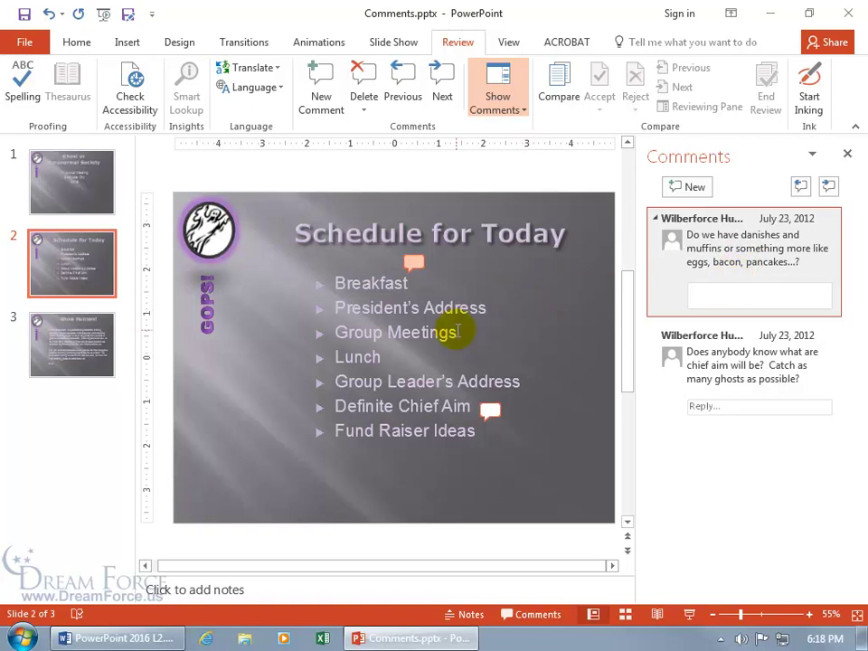
Add an empty comment to the "Group Meetings" text and move its marker onto the "President's Address" line.
drag(456, 332, 336, 332)
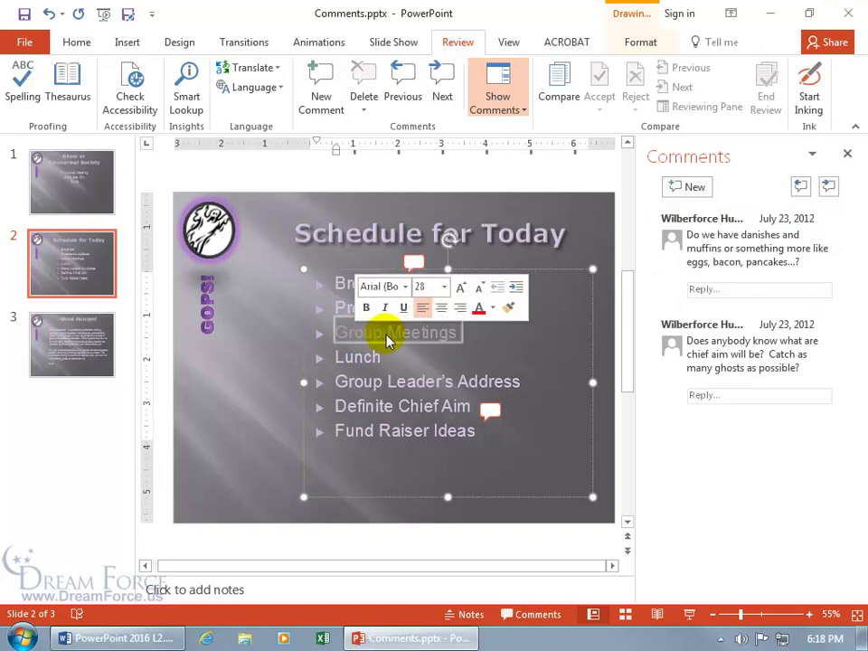
click(321, 83)
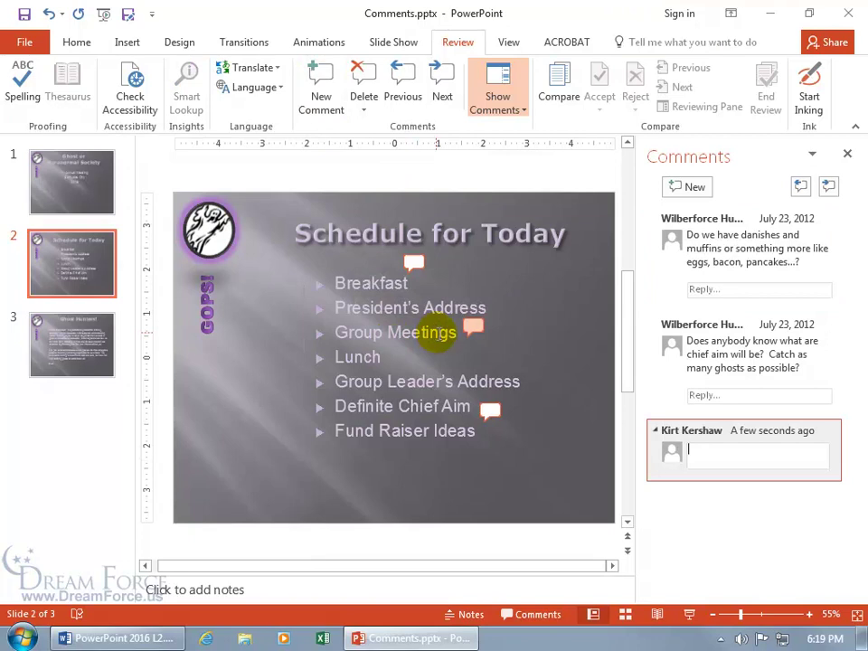
mouse_move(471, 325)
mouse_down()
mouse_move(467, 303)
mouse_move(423, 306)
mouse_move(459, 308)
mouse_up()
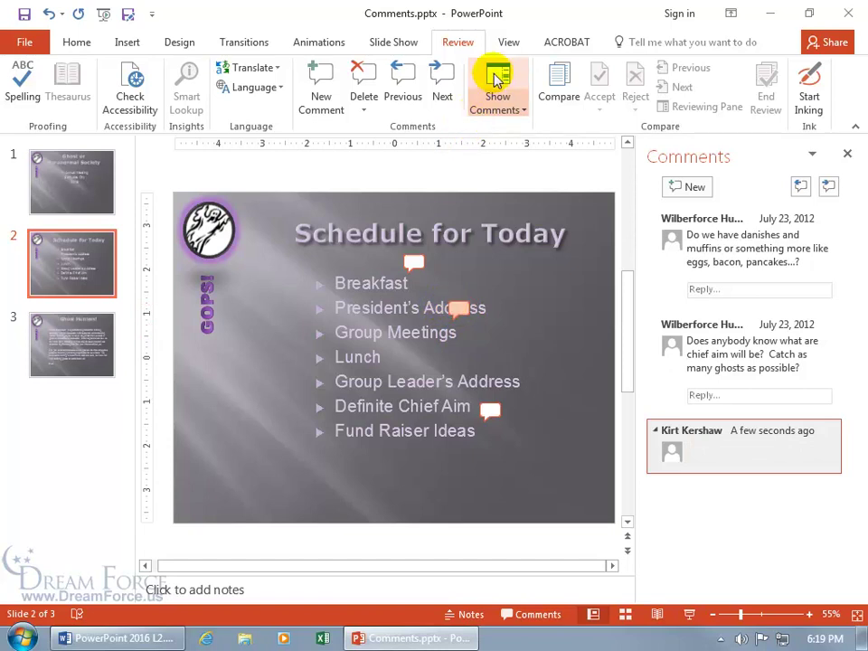
Hide the Comments pane and the comment markup on the "Schedule for Today" slide.
click(505, 104)
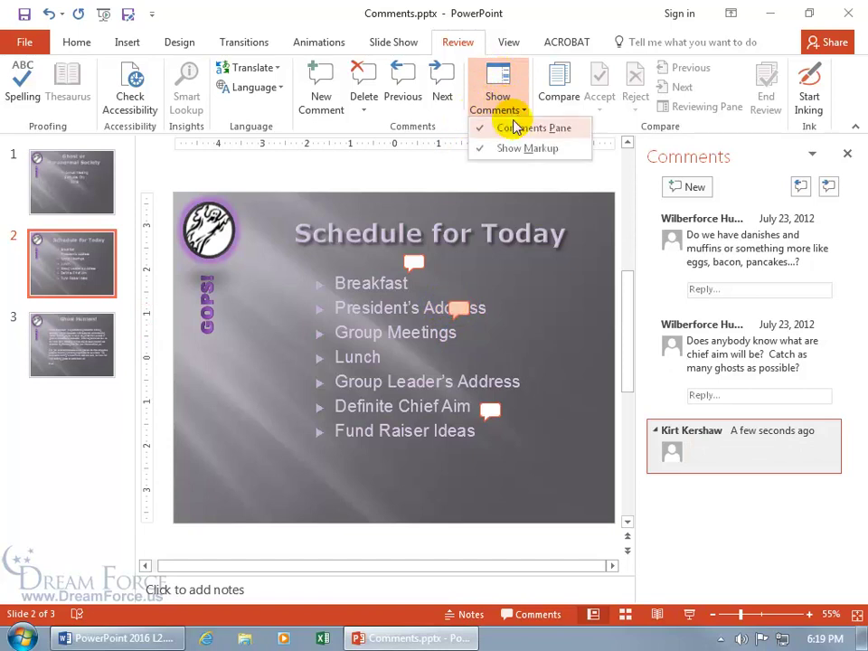
click(507, 137)
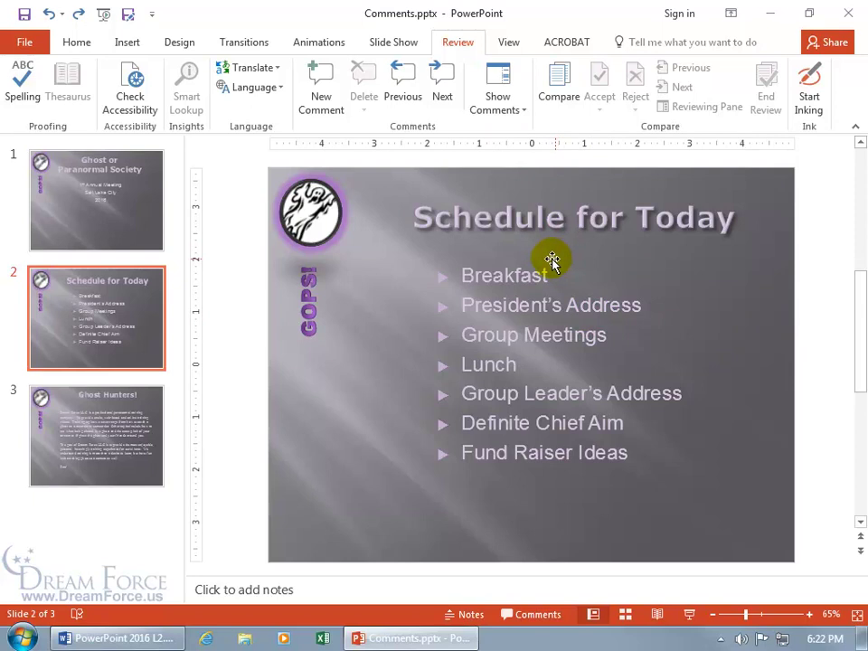
Set the full-page slide printout to include comments and ink markup.
click(26, 43)
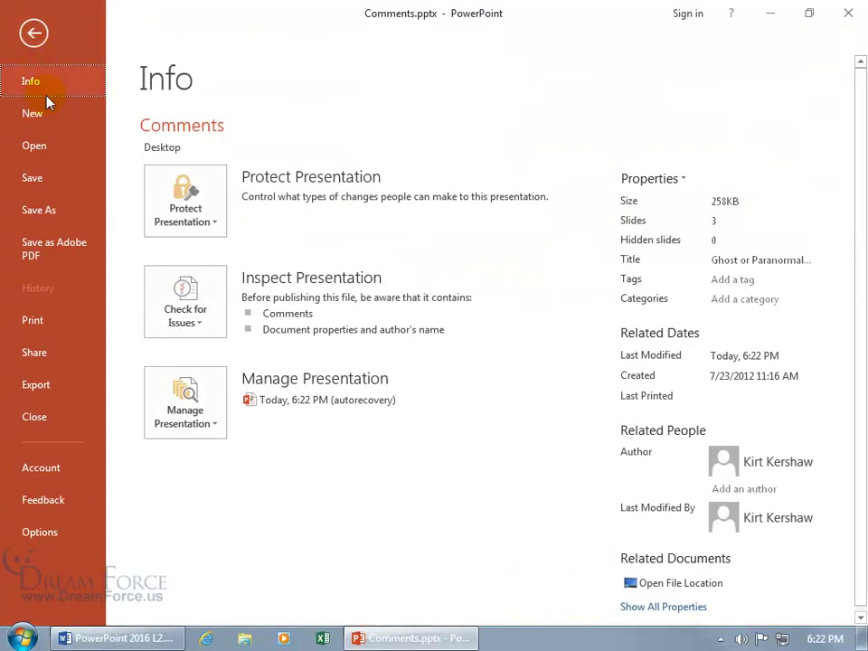
click(55, 323)
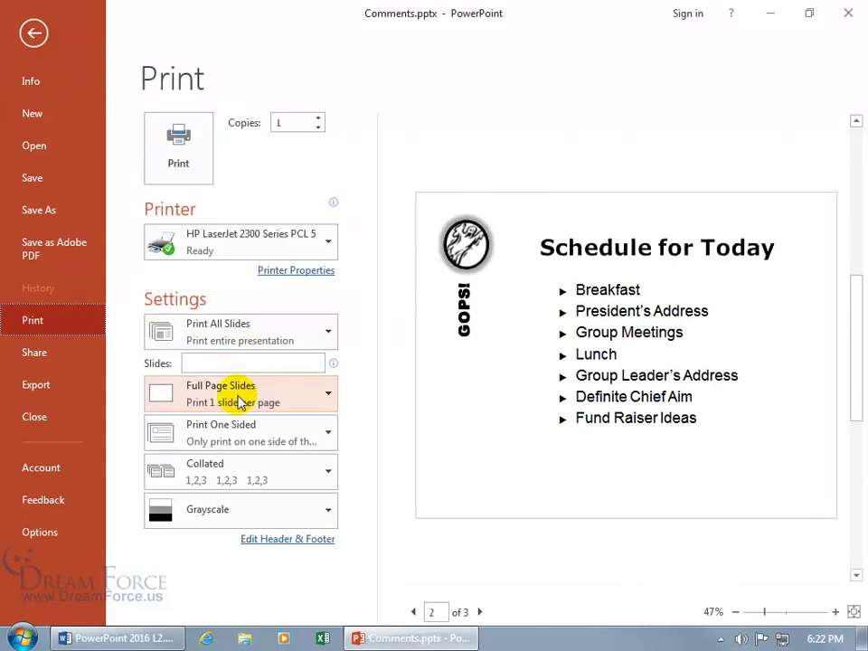
click(329, 395)
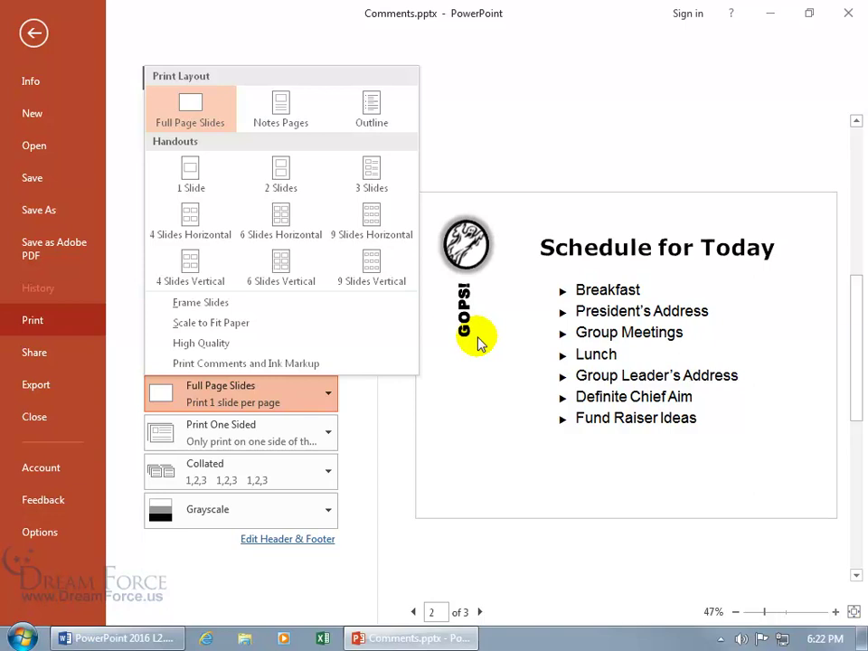
click(303, 364)
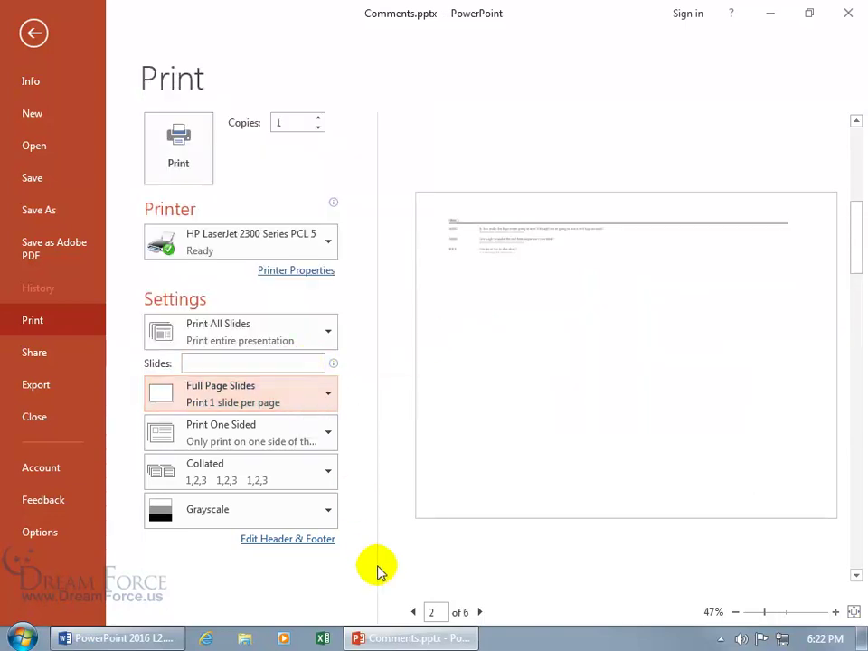
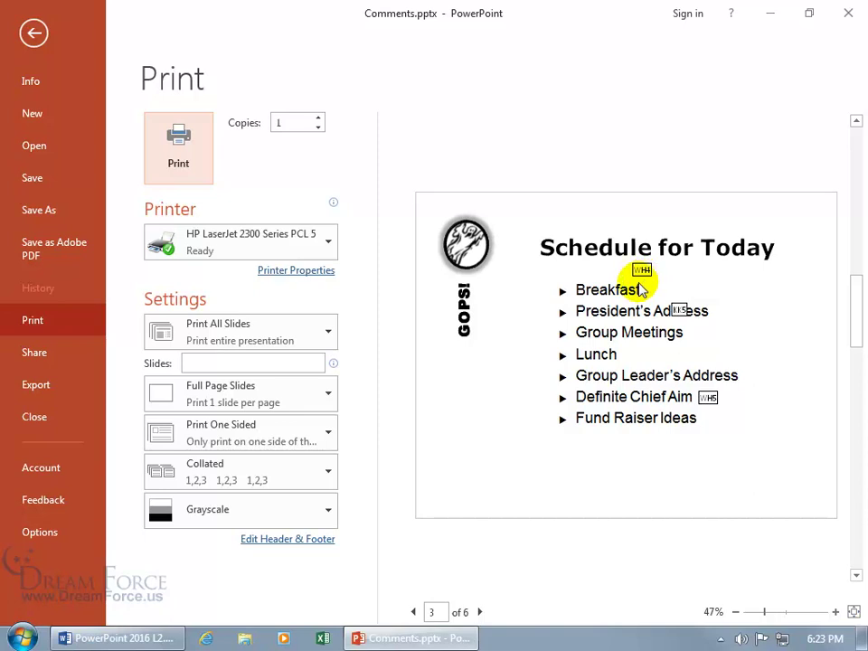
Enlarge the print preview to 79%, examine the comment labels on the schedule slide and go to page 4.
drag(765, 612, 779, 612)
drag(645, 597, 779, 598)
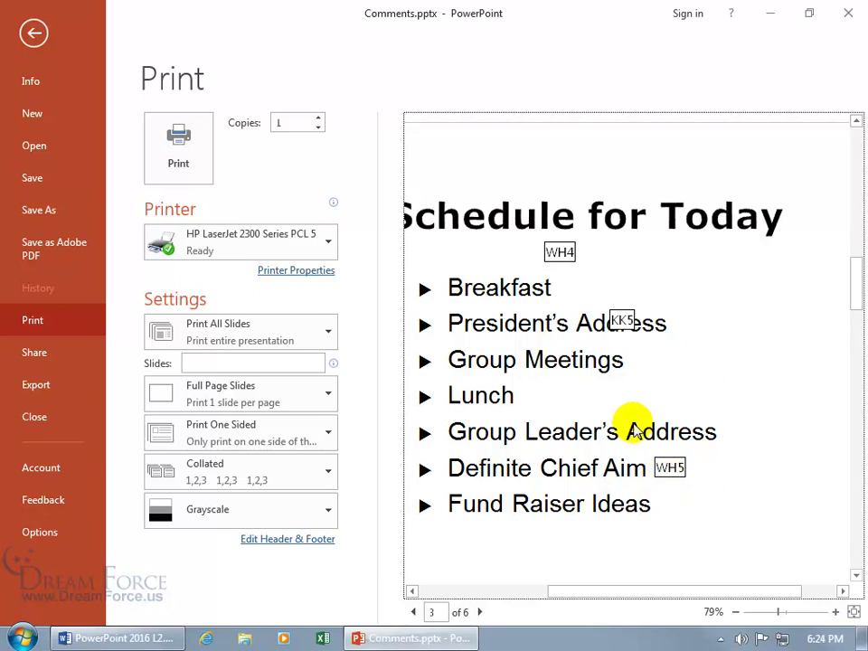
click(480, 613)
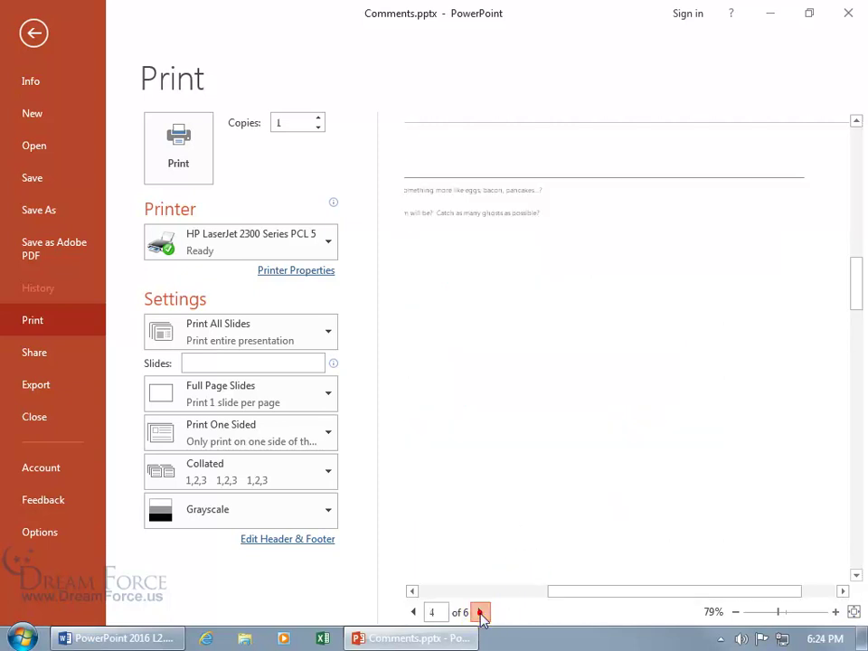
Examine the Slide 2 comments page in the print preview at 136% and compare it with the comment labels on page 3.
click(776, 613)
drag(776, 613, 765, 616)
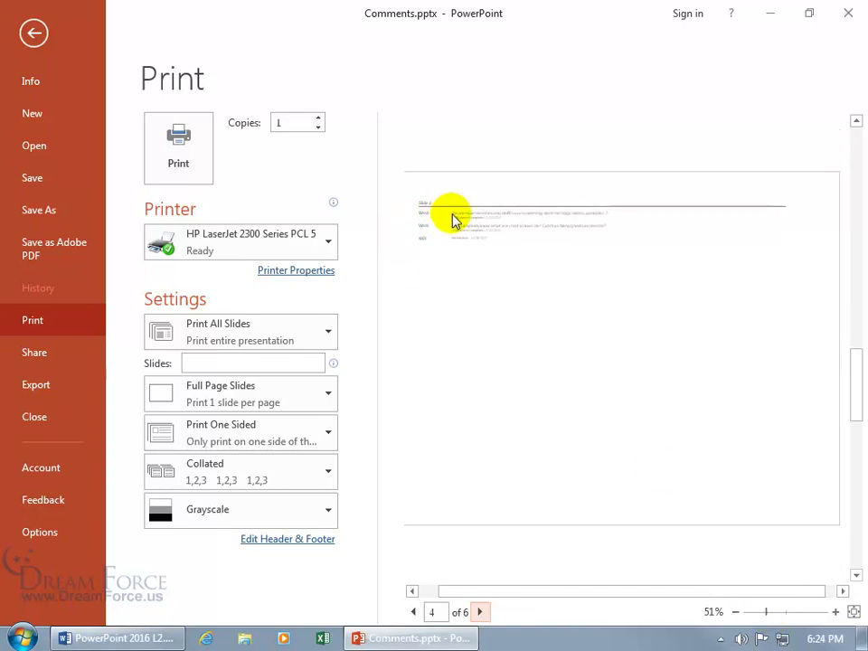
drag(766, 613, 790, 616)
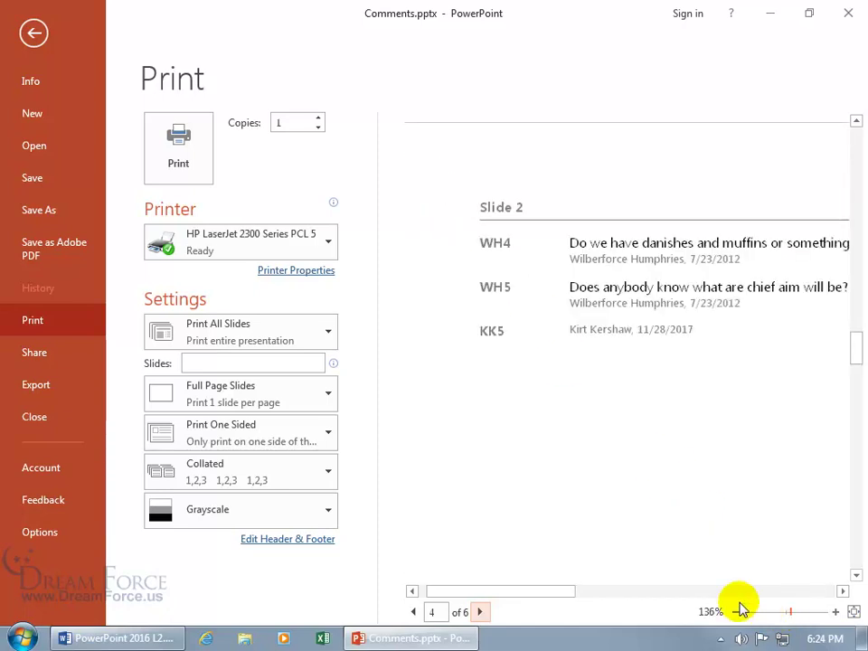
drag(571, 594, 587, 596)
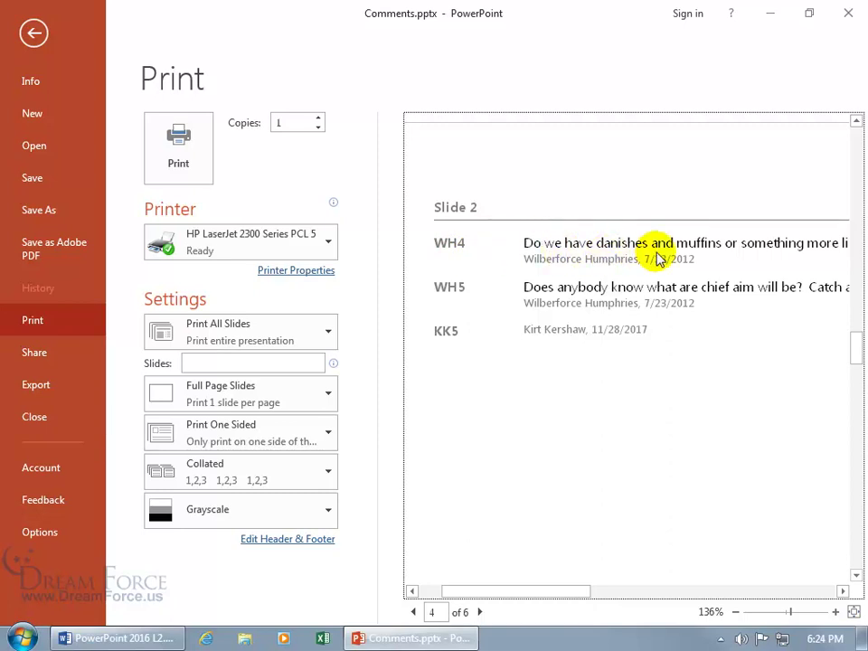
click(413, 613)
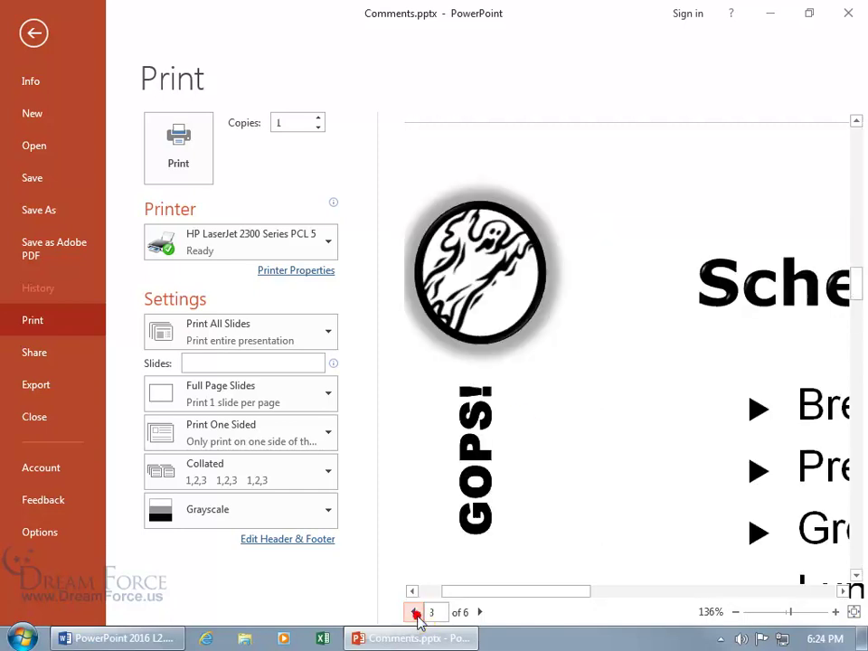
drag(577, 592, 718, 594)
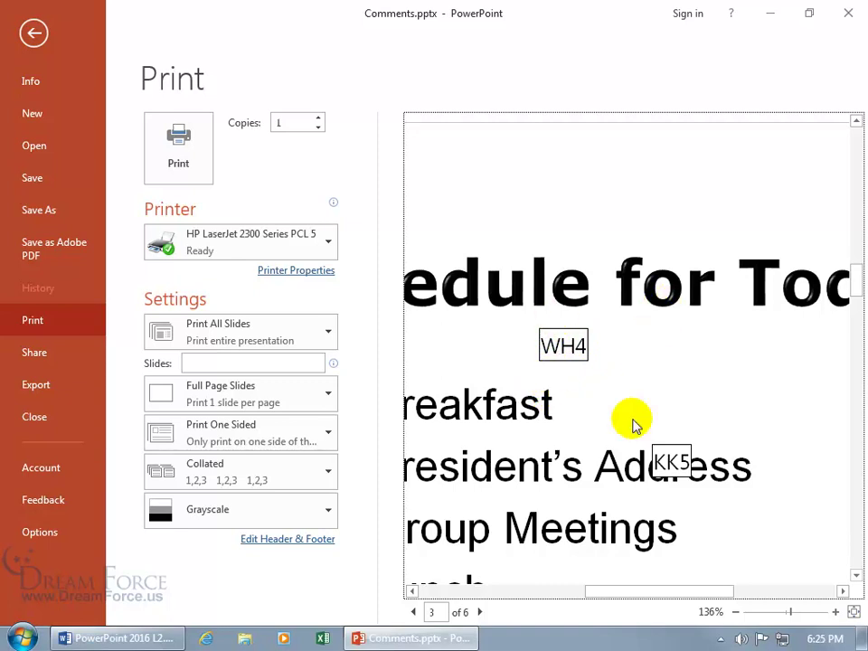
click(480, 612)
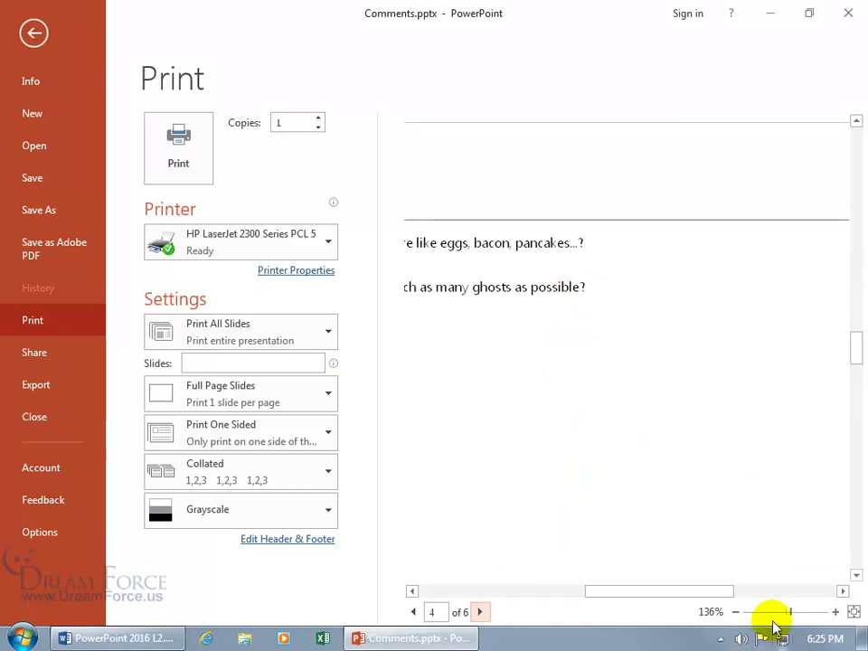
Fit the preview to the page, check the "Ghost Hunters!" slide on page 5, and examine page 6's comment at 136%.
click(853, 612)
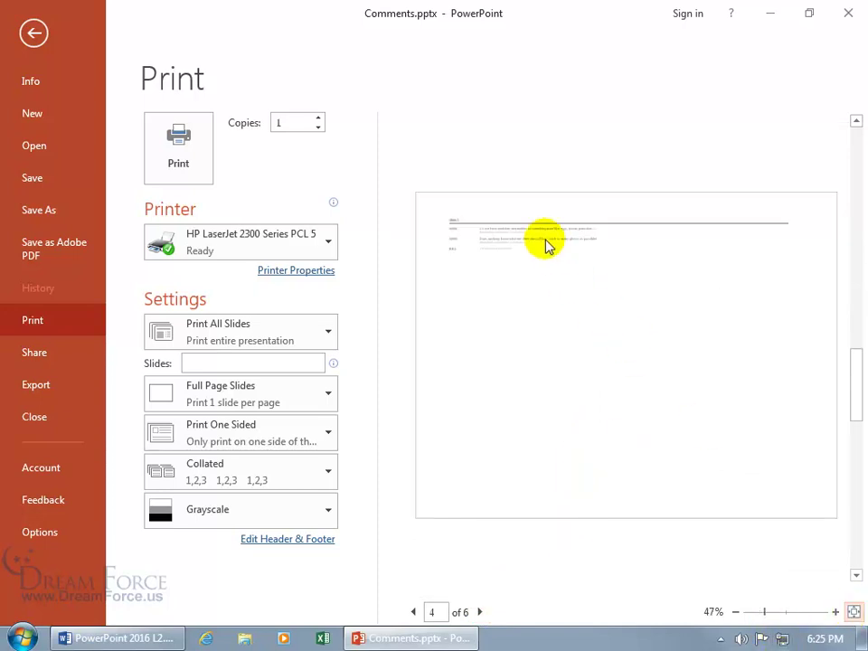
click(480, 612)
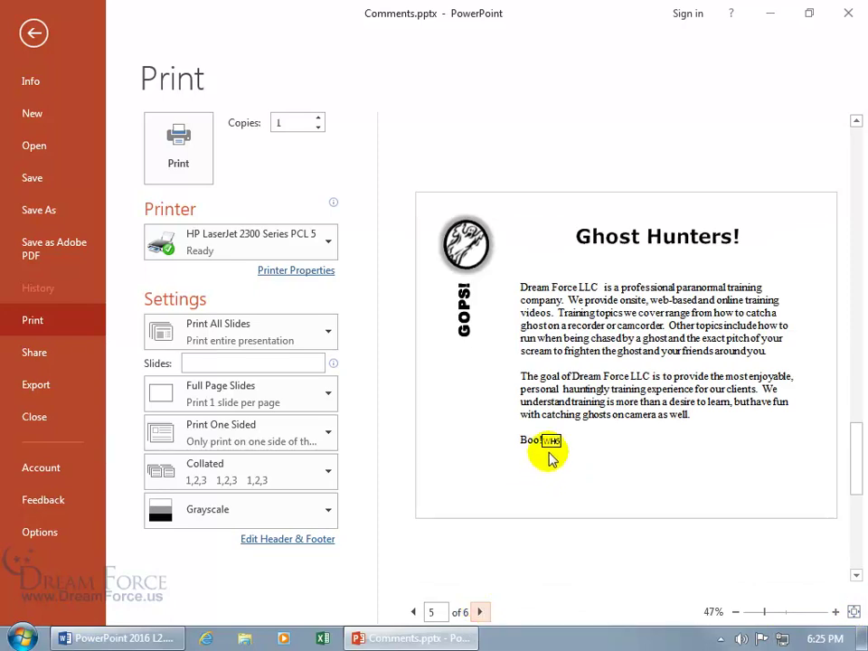
click(480, 612)
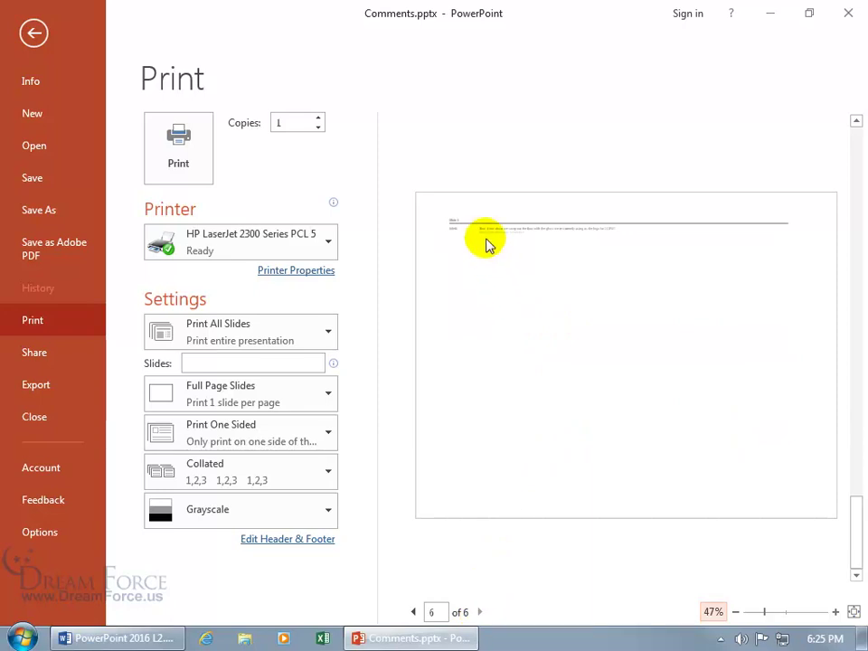
drag(764, 612, 794, 613)
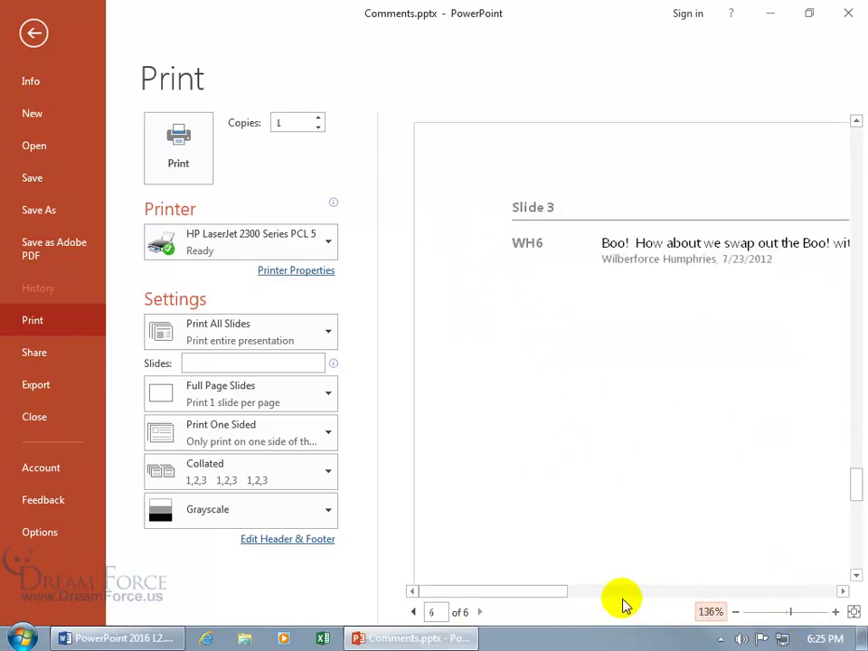